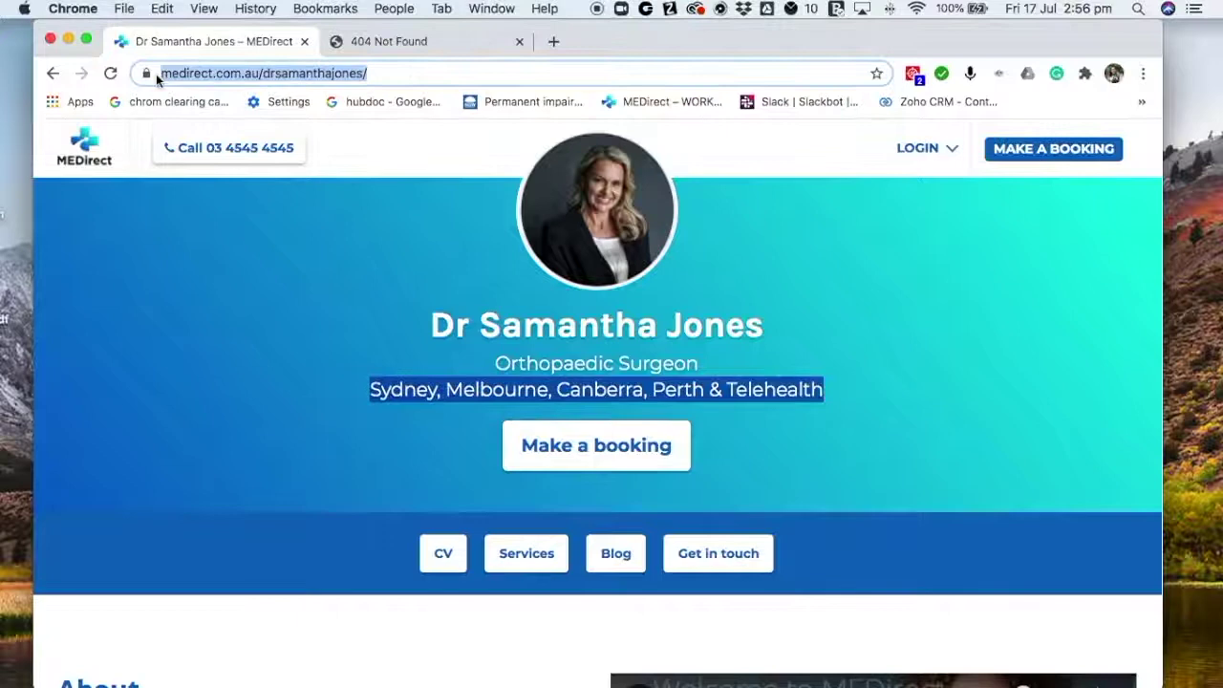
Step: Highlight the surgeon's name, specialty and locations, then scroll to the About paragraphs
mouse_move(726, 287)
left_mouse_down()
mouse_move(787, 327)
mouse_move(710, 361)
mouse_move(694, 382)
mouse_move(821, 390)
left_mouse_up()
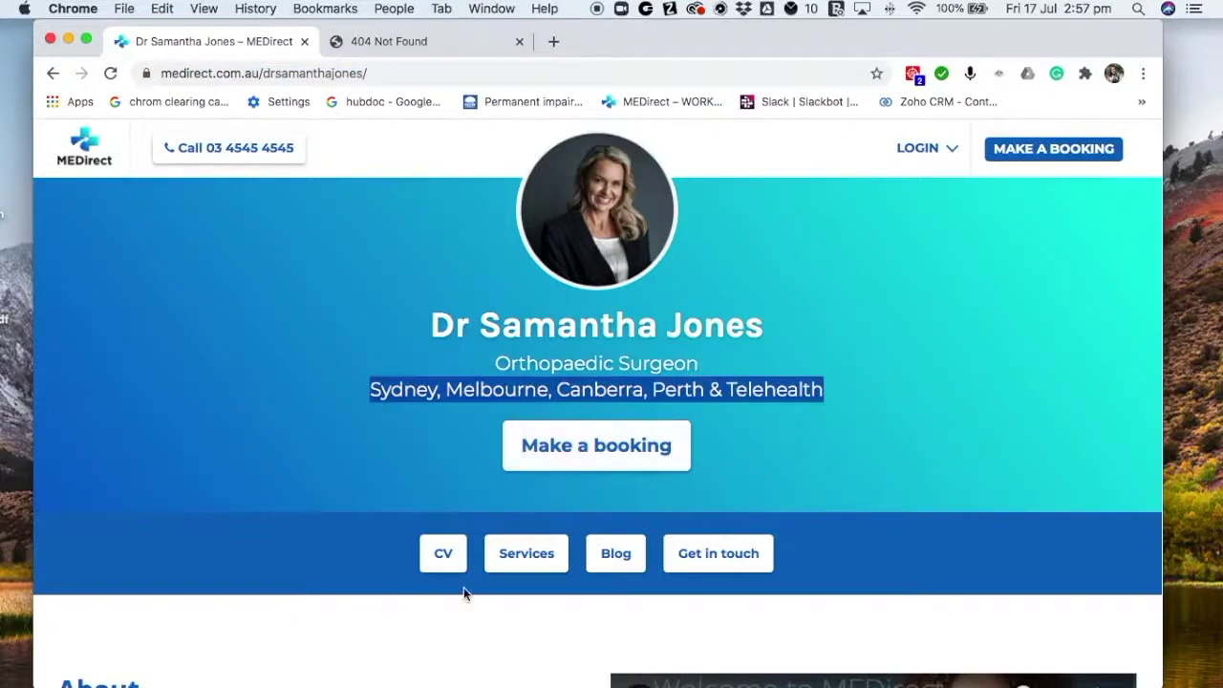
scroll(809, 570, "down", 2)
scroll(809, 570, "down", 2)
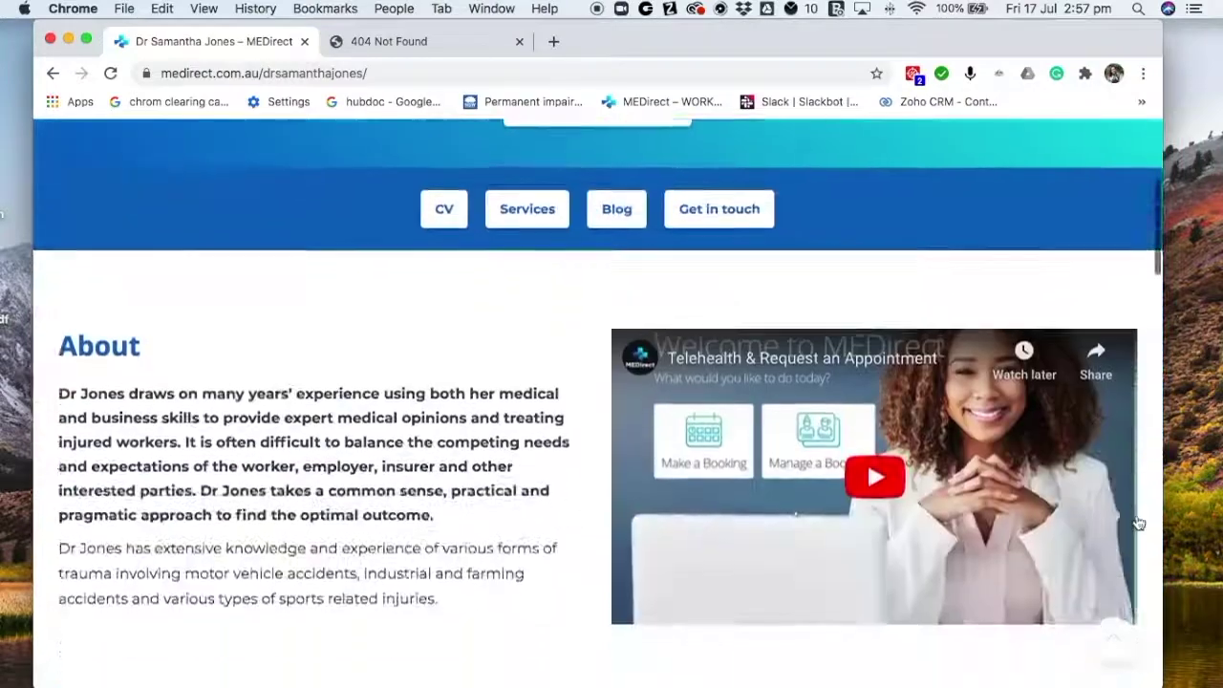
scroll(164, 475, "down", 2)
left_click_drag(59, 249, 449, 457)
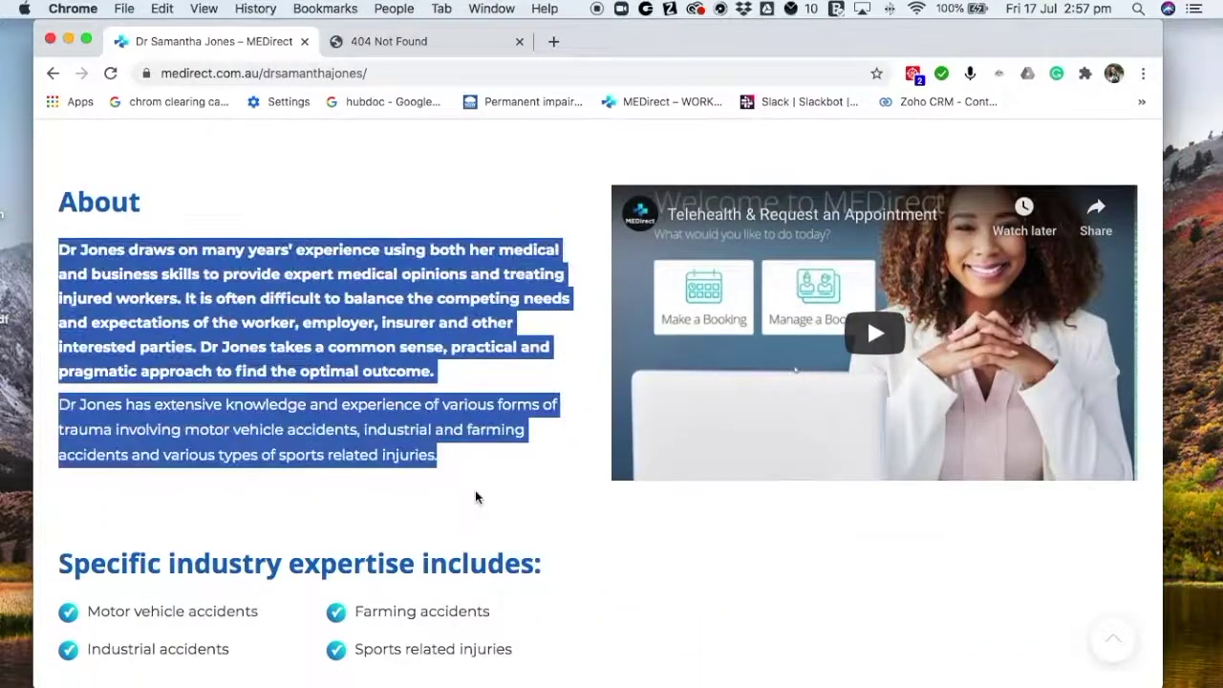
left_click(474, 490)
Step: Scroll the profile past Services down to Blog, news & updates
scroll(474, 490, "down", 3)
scroll(412, 533, "down", 2)
scroll(412, 535, "down", 1)
scroll(413, 535, "down", 1)
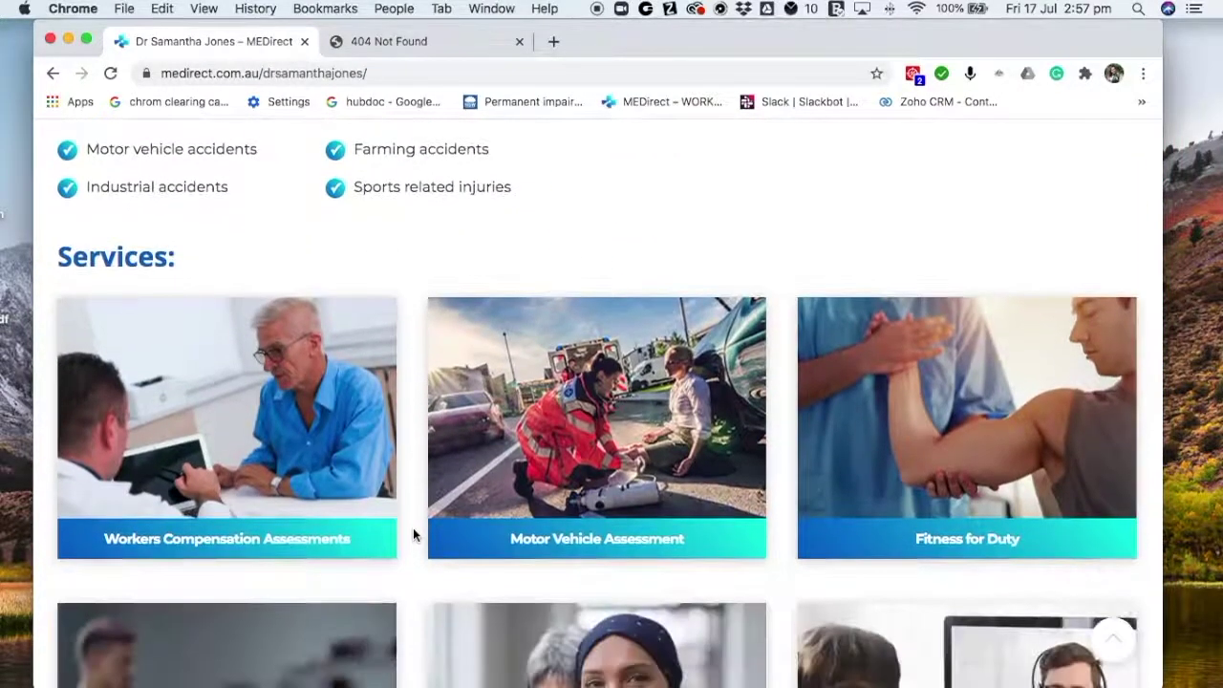
scroll(413, 535, "down", 2)
scroll(413, 535, "down", 2)
scroll(412, 535, "down", 3)
scroll(412, 535, "down", 4)
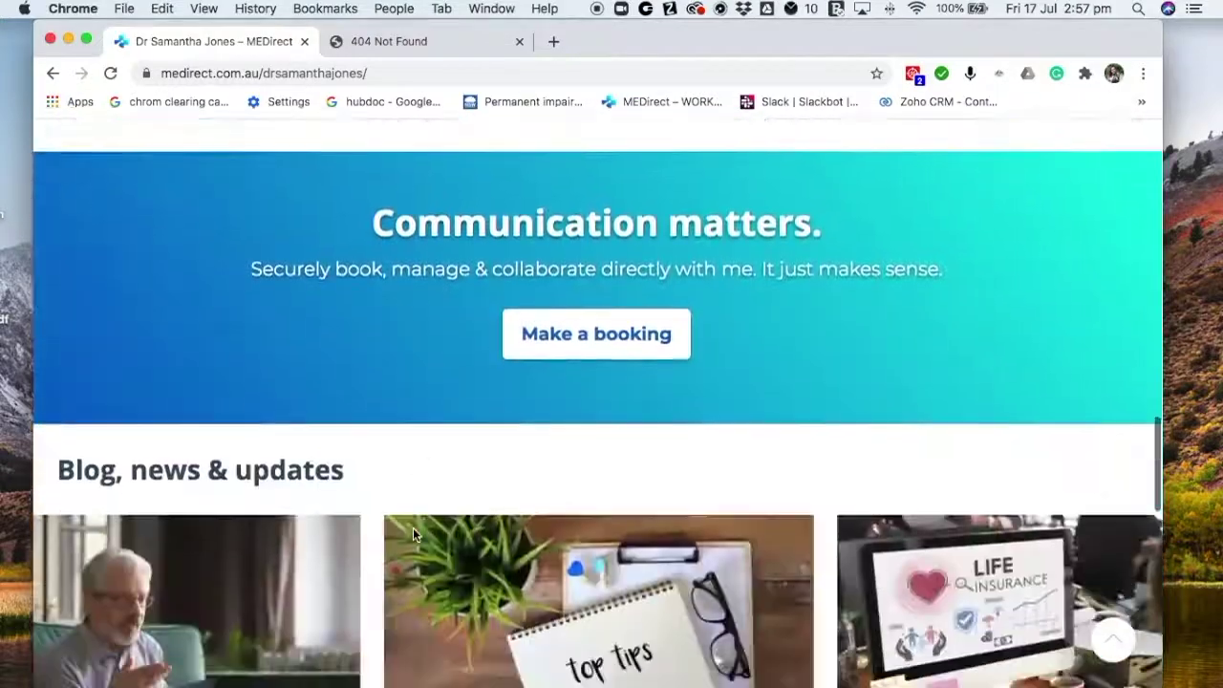
scroll(382, 534, "down", 2)
scroll(338, 533, "down", 1)
scroll(338, 533, "down", 2)
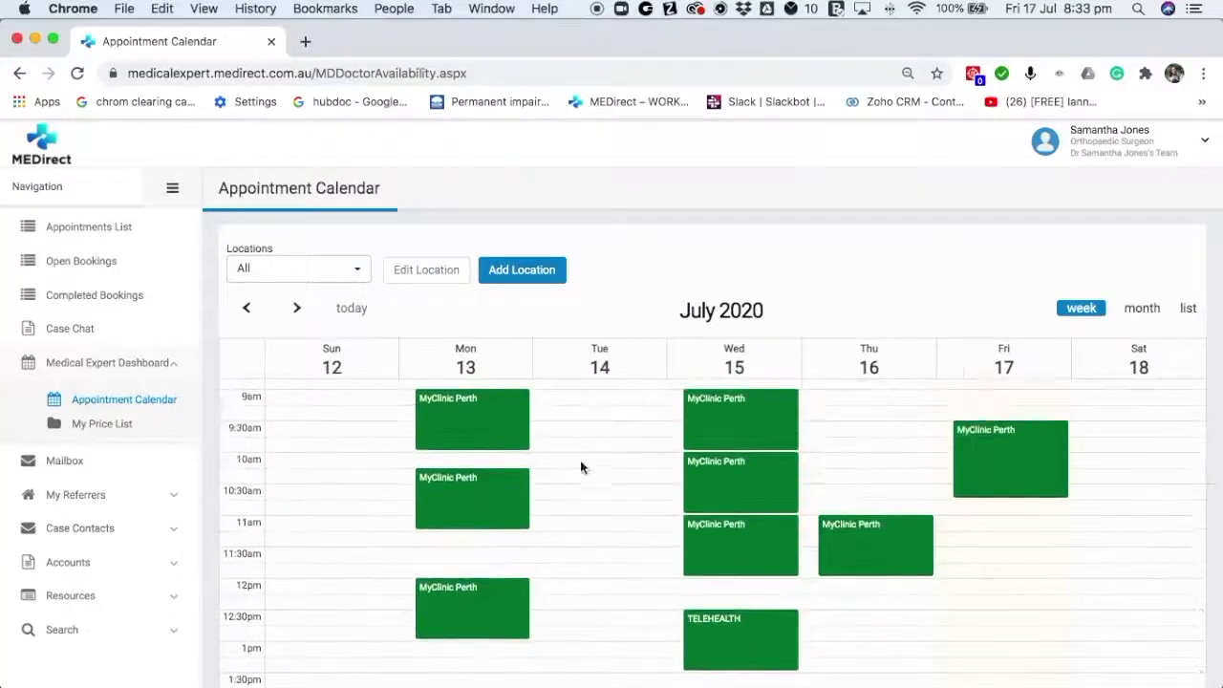
Step: Save a Tuesday 10:00–11:10 am MyClinic Perth slot, then view a Monday 20 July slot
left_click(581, 461)
left_click(960, 476)
left_click(898, 306)
left_click(1002, 424)
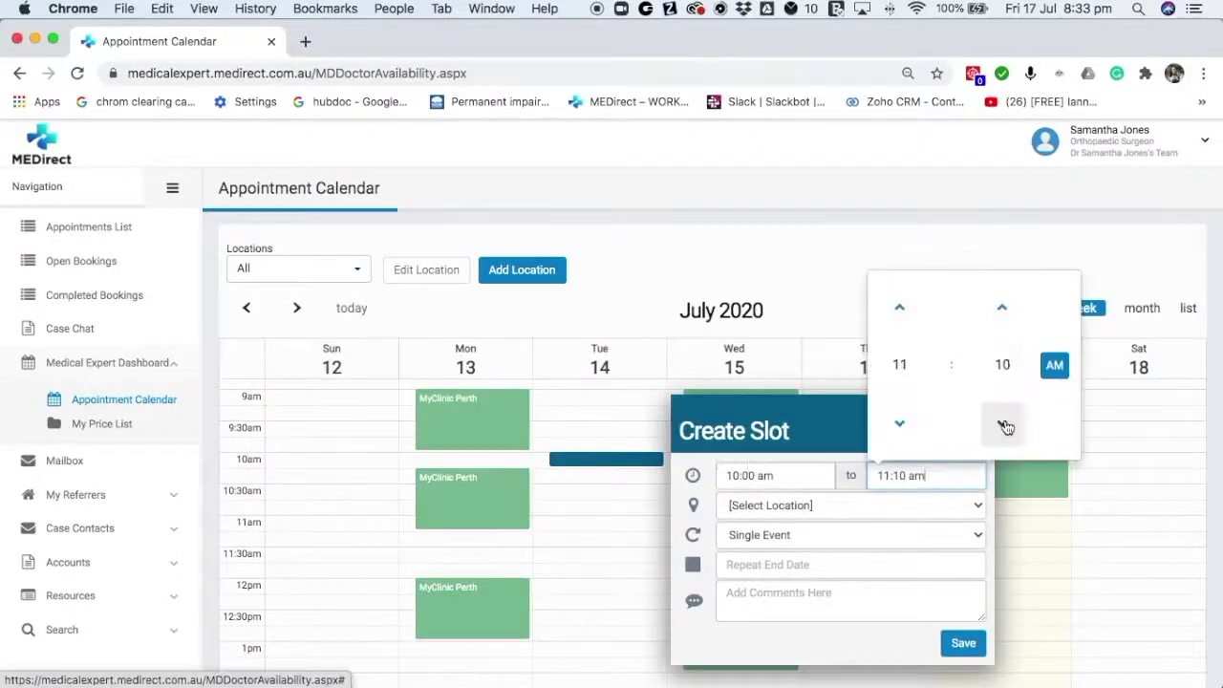
left_click(813, 505)
left_click(963, 643)
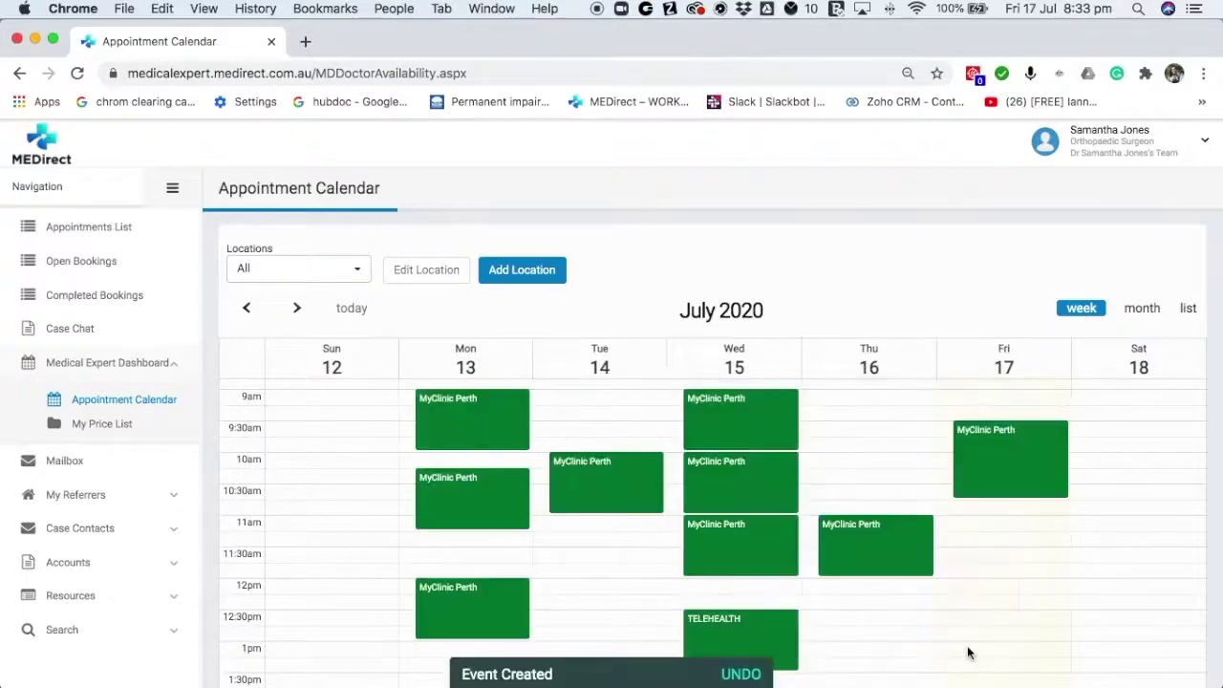
left_click(296, 308)
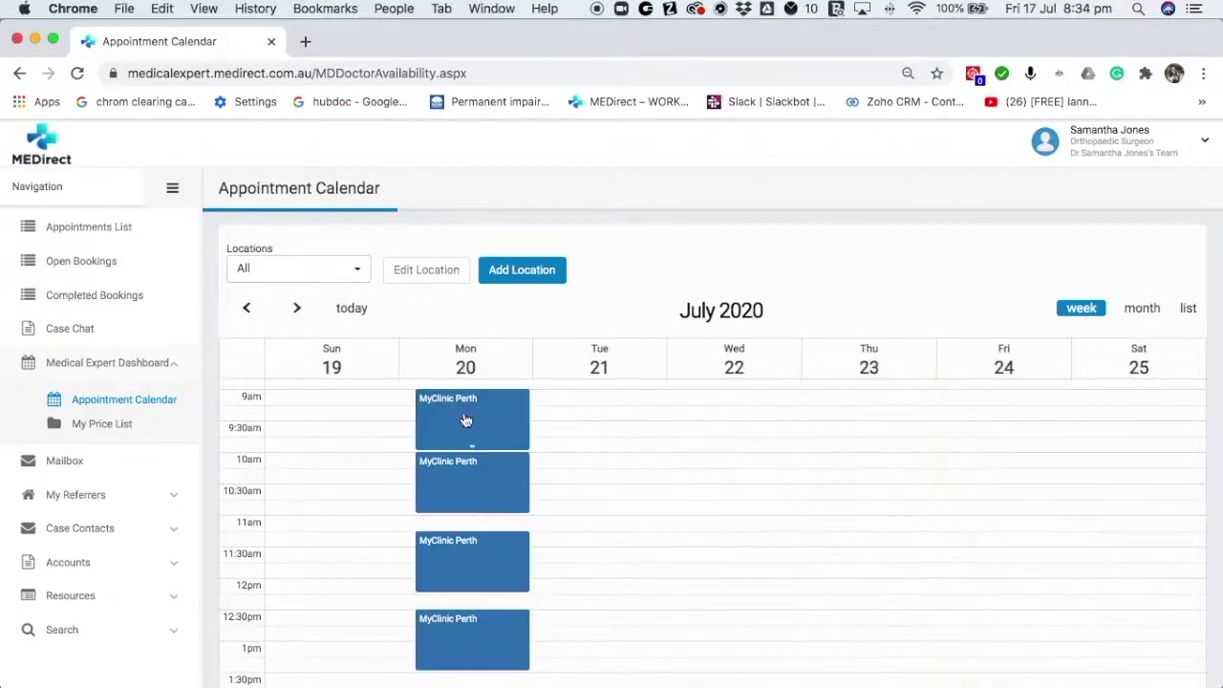
left_click(449, 488)
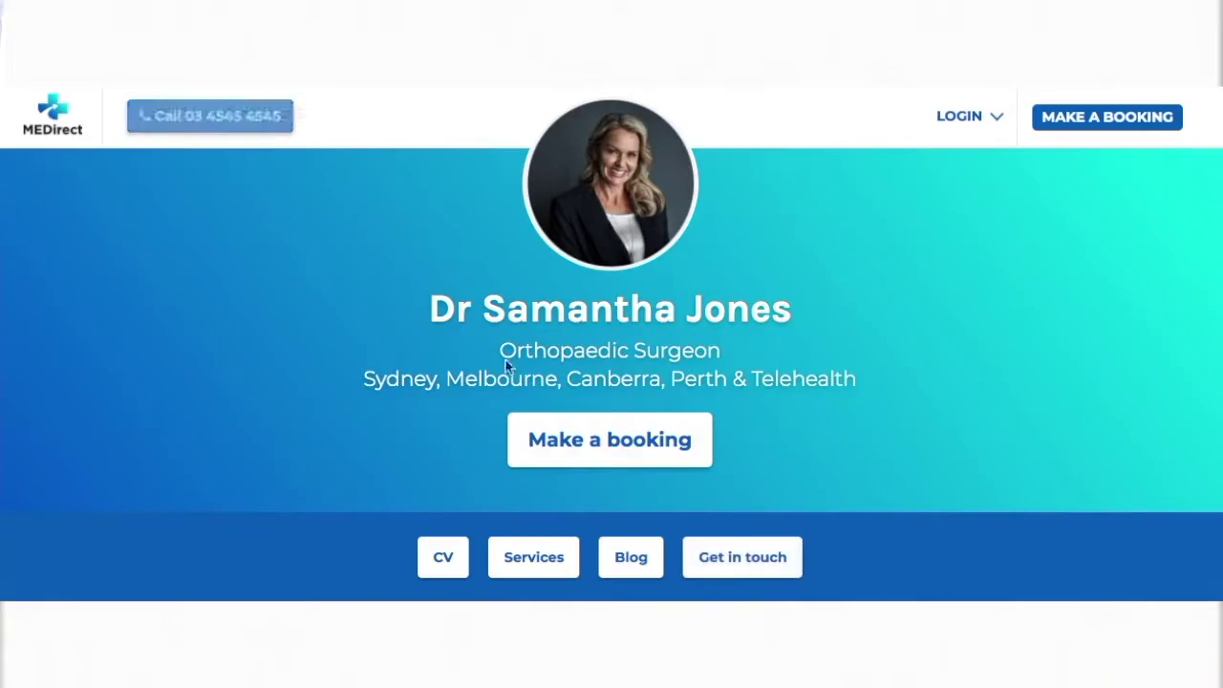
Step: Expand revenue breakdowns for Criminal Law, Motor Vehicle, Professional Liability and Self-Insurers
left_click(734, 557)
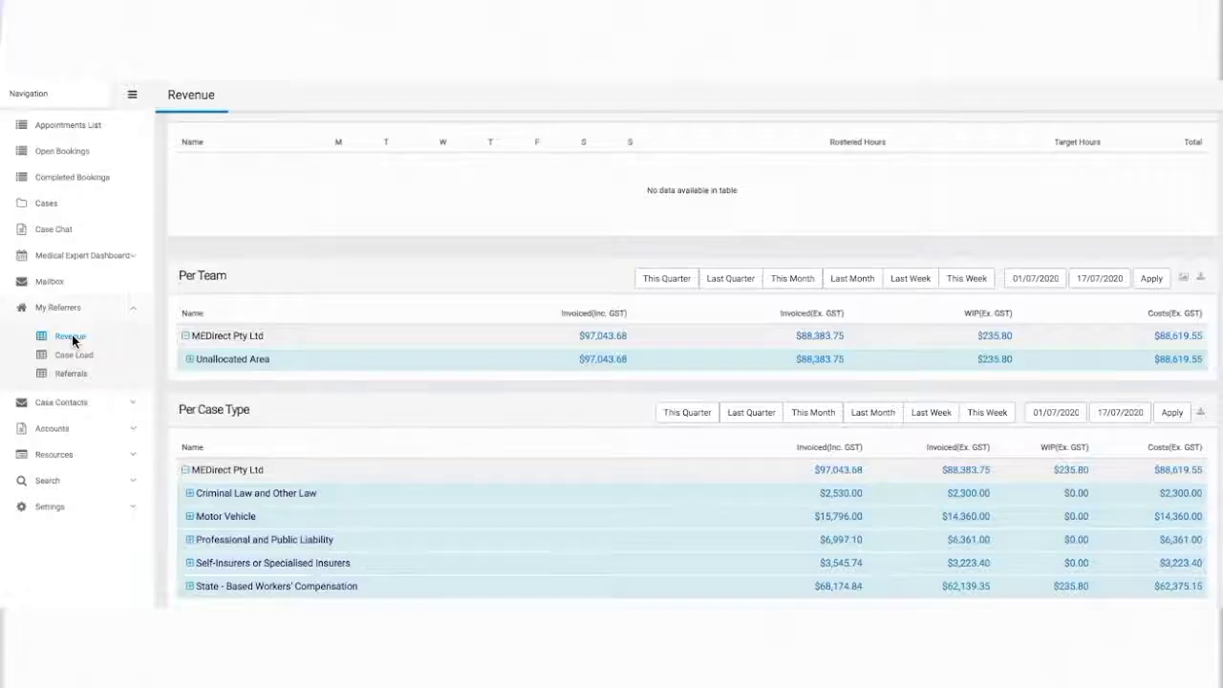
left_click(188, 469)
scroll(191, 499, "down", 1)
left_click(189, 514)
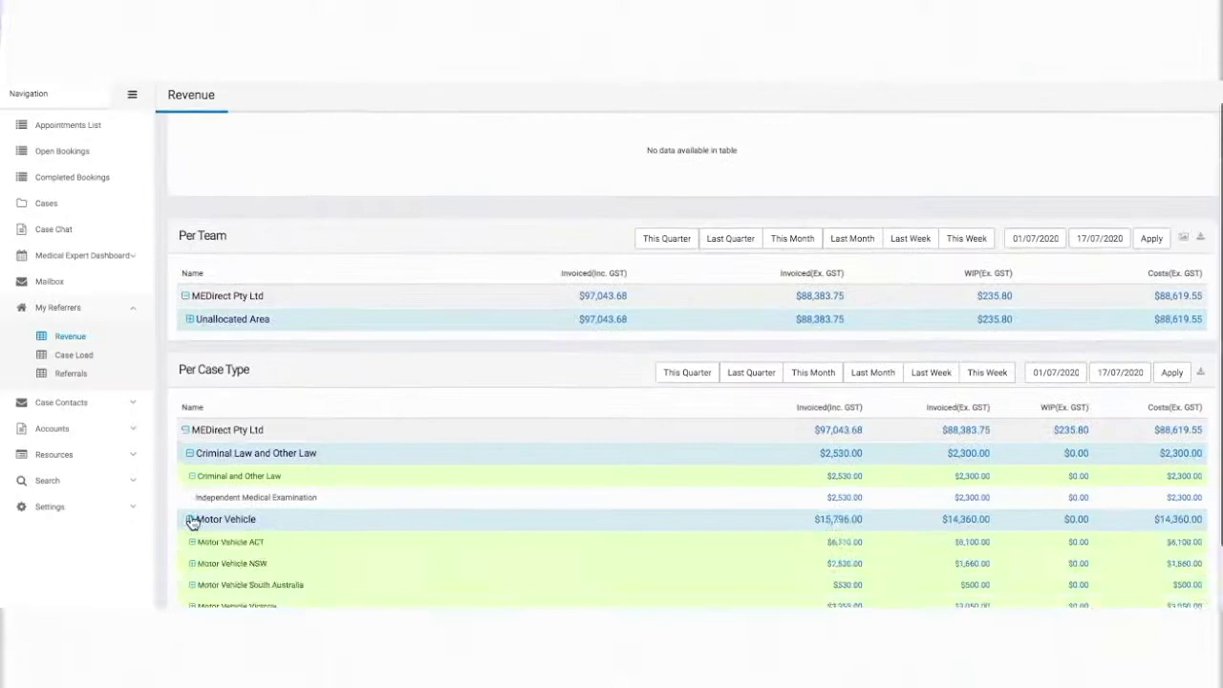
scroll(186, 535, "down", 2)
left_click(189, 540)
scroll(186, 549, "down", 1)
left_click(189, 563)
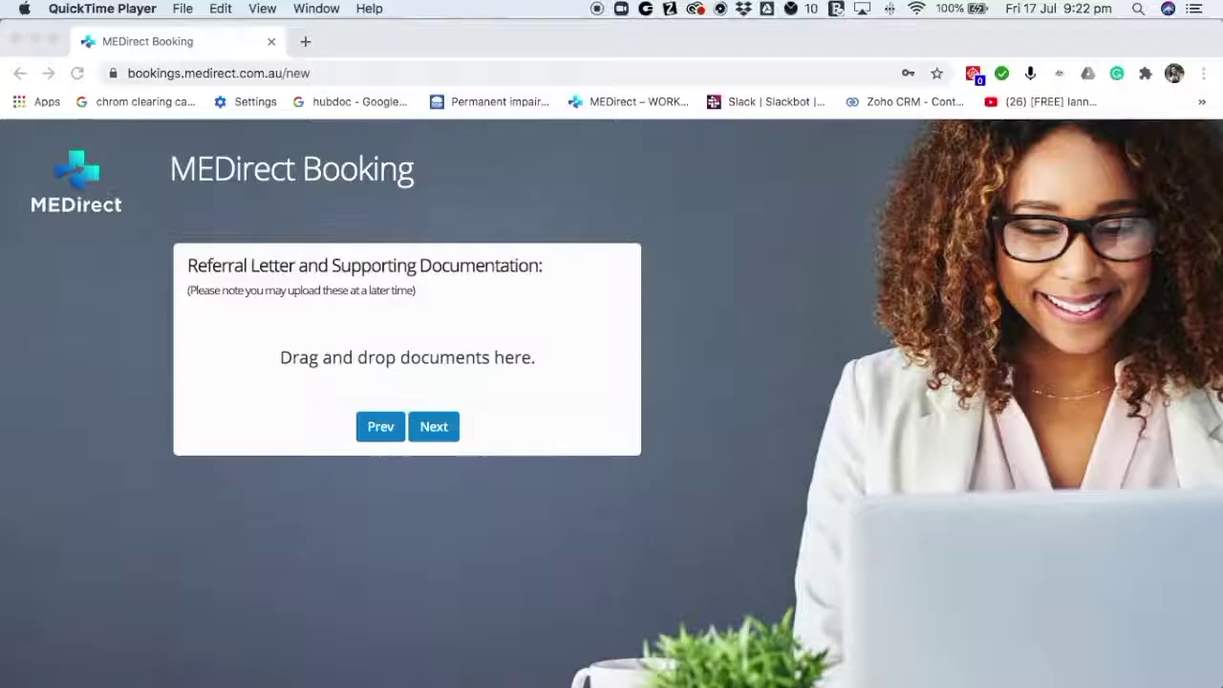
Step: Upload the referral letter PDF to the booking and review the form below
mouse_move(305, 384)
left_mouse_down()
mouse_move(373, 341)
mouse_move(325, 363)
left_mouse_up()
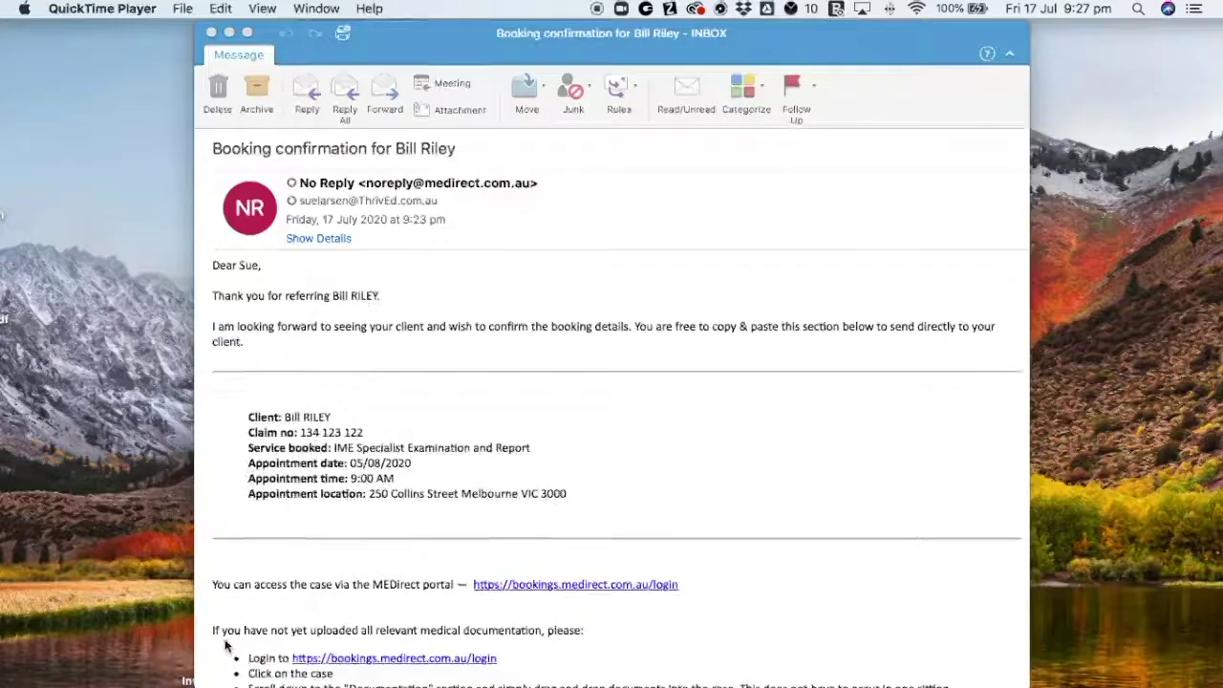
scroll(473, 546, "down", 2)
scroll(473, 547, "down", 2)
scroll(473, 546, "down", 2)
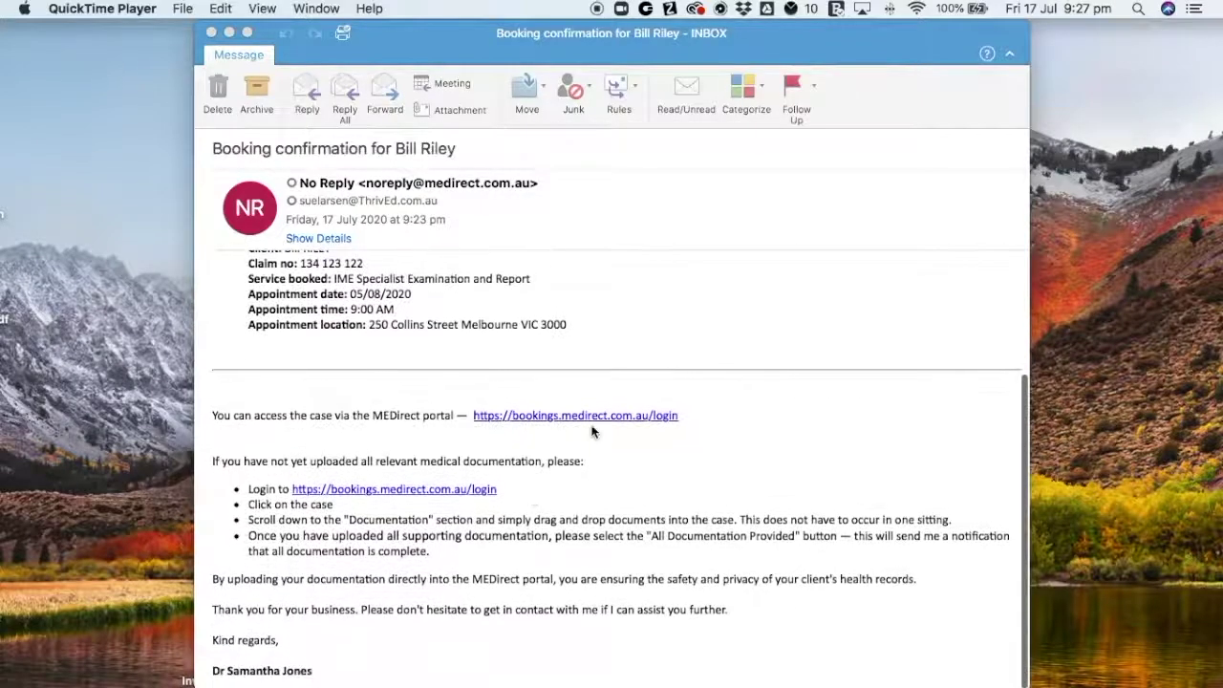
scroll(781, 355, "up", 2)
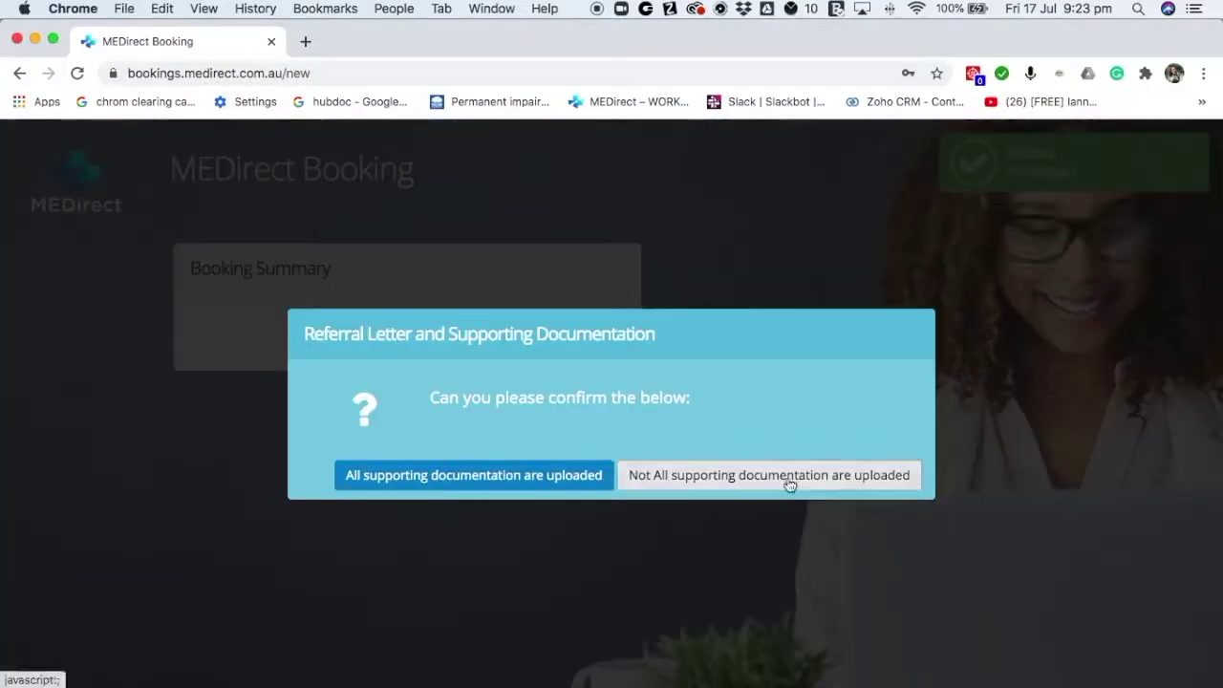
Step: Review the Booking Summary and submit the IME booking
left_click(789, 485)
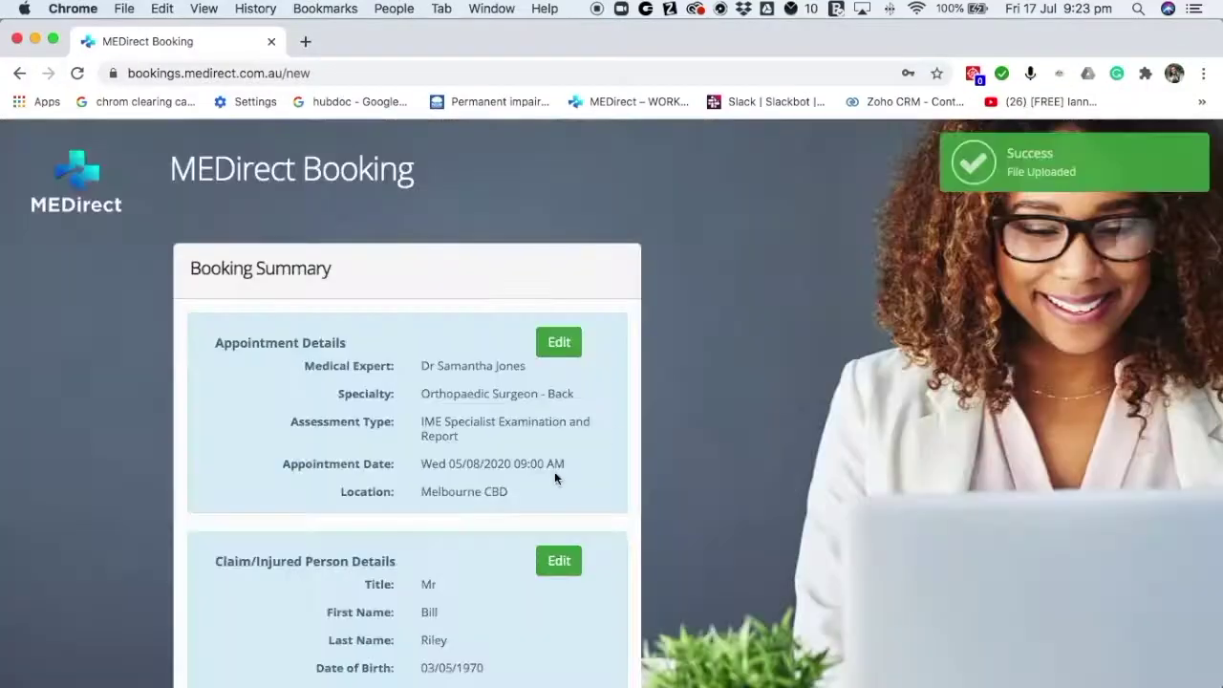
scroll(554, 475, "down", 3)
scroll(555, 475, "down", 5)
scroll(554, 475, "down", 4)
scroll(554, 474, "down", 2)
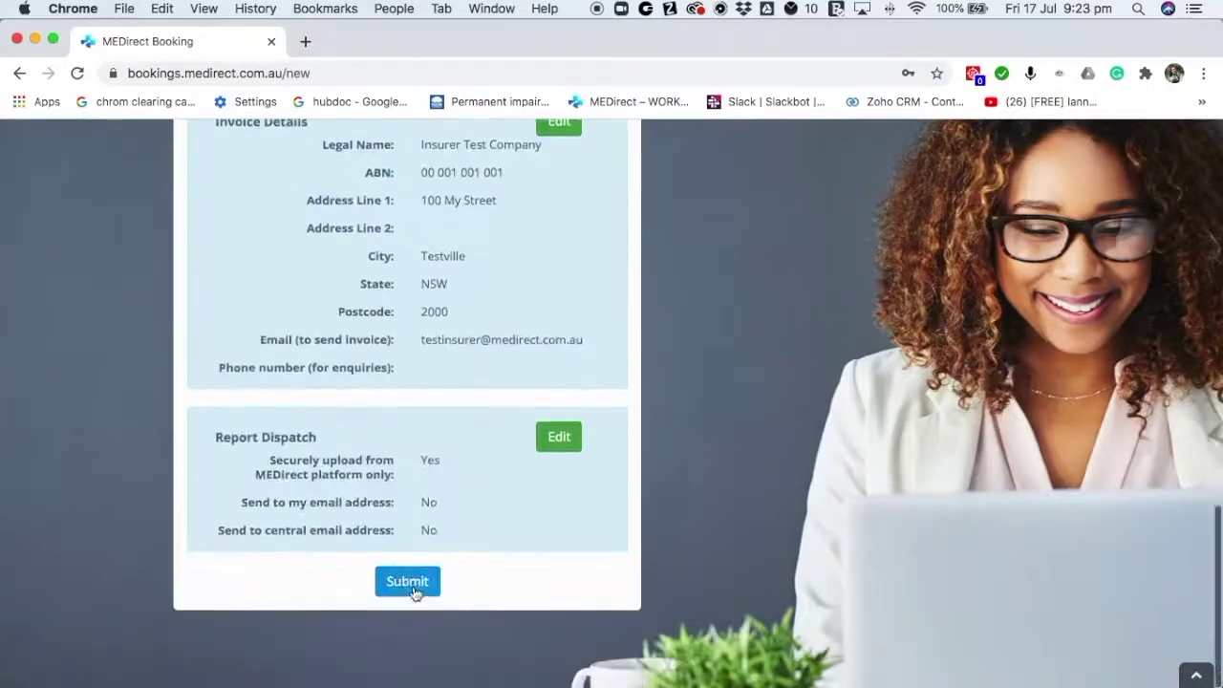
left_click(407, 579)
left_click(520, 541)
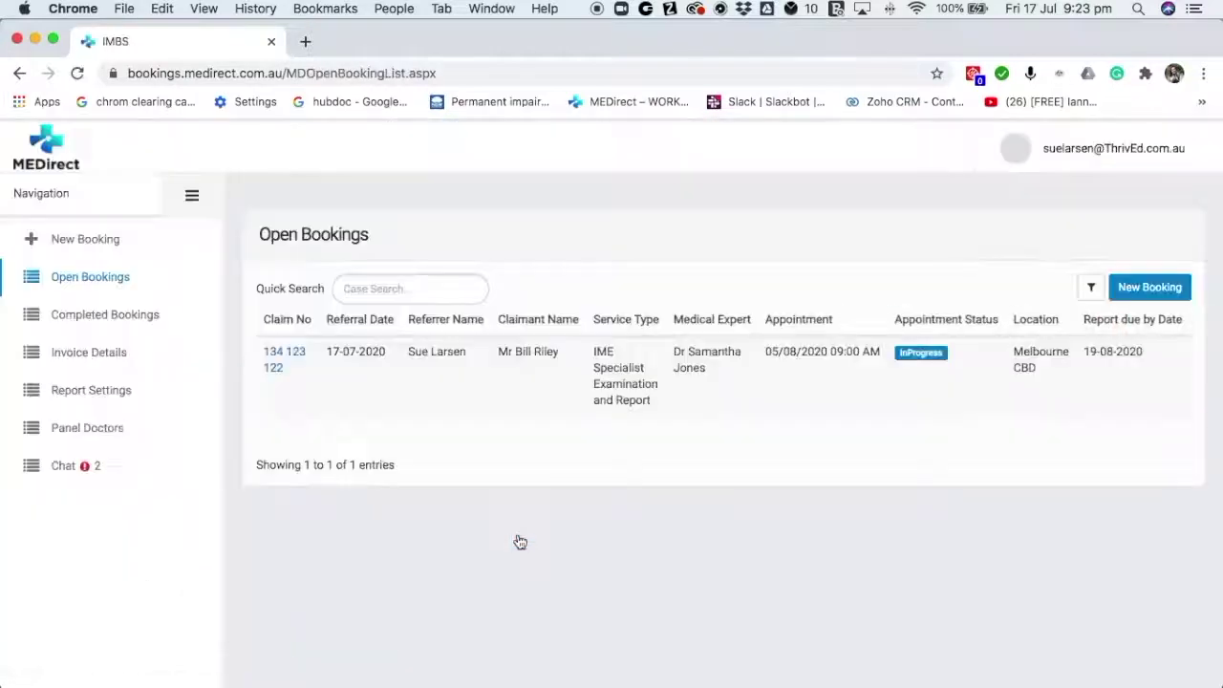
left_click(284, 359)
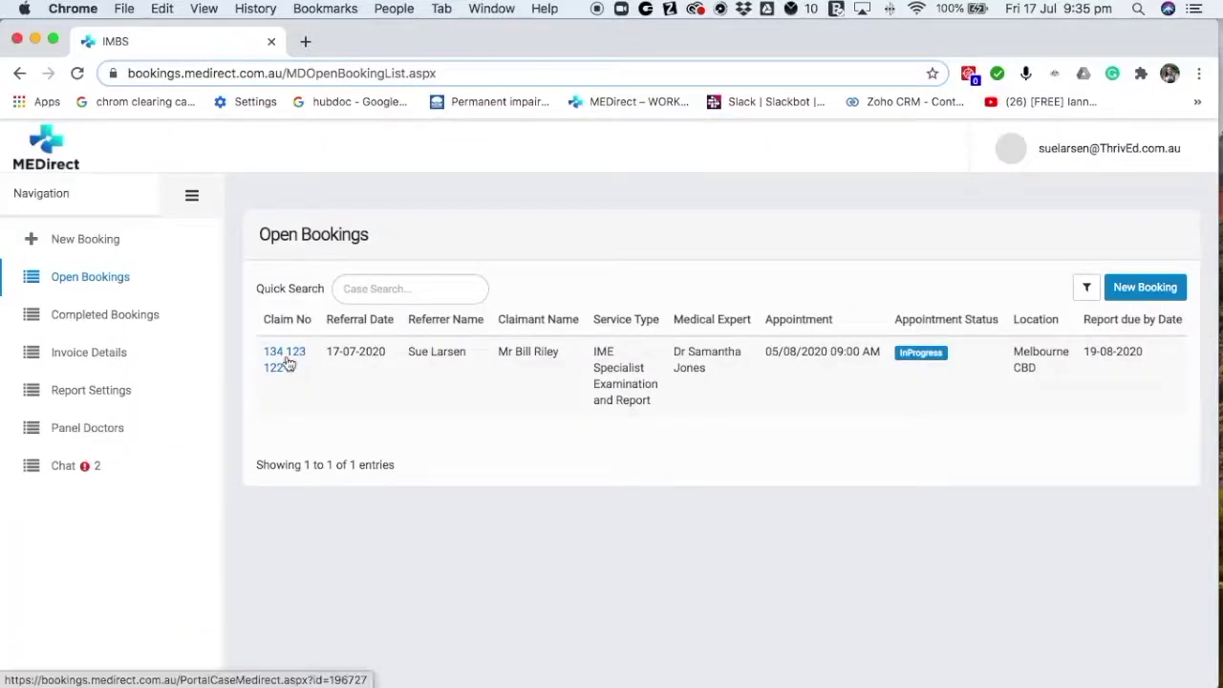
left_click(285, 359)
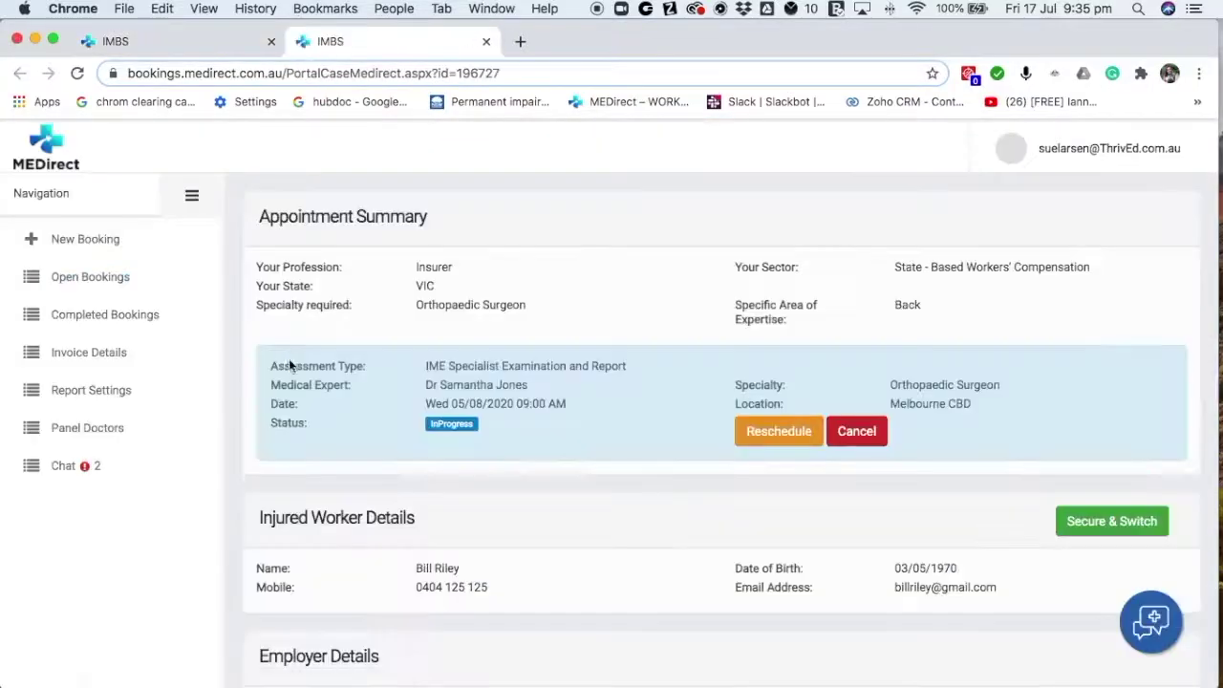
left_click(855, 435)
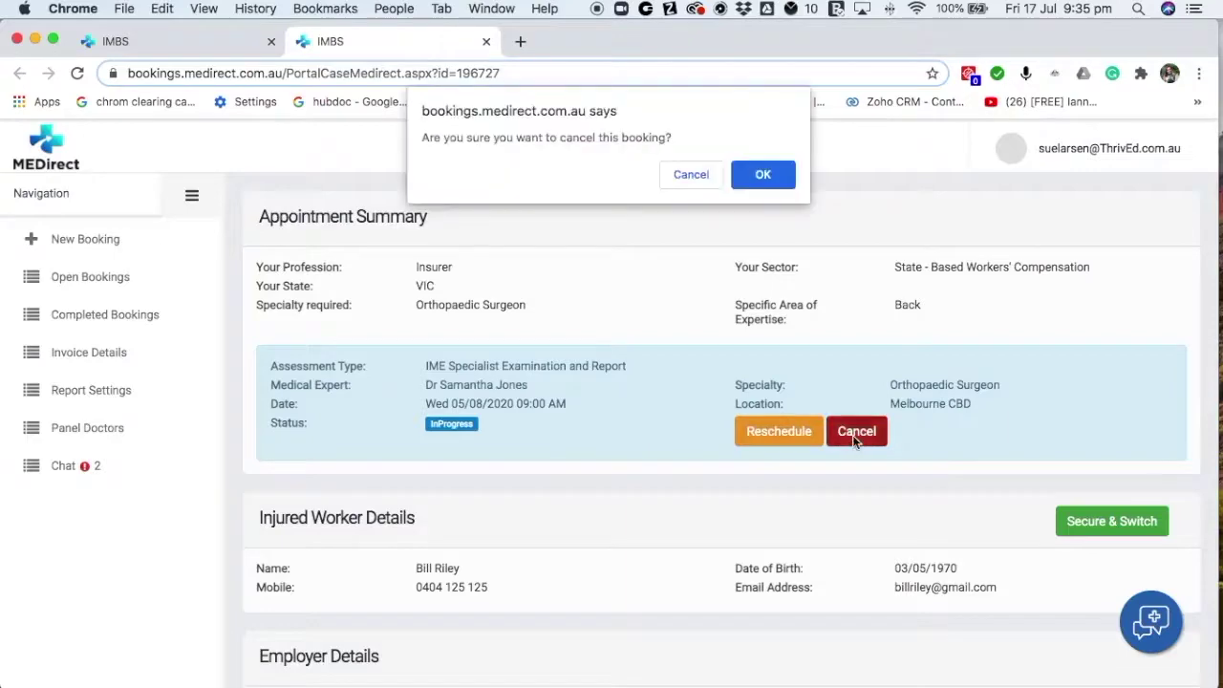
left_click(765, 179)
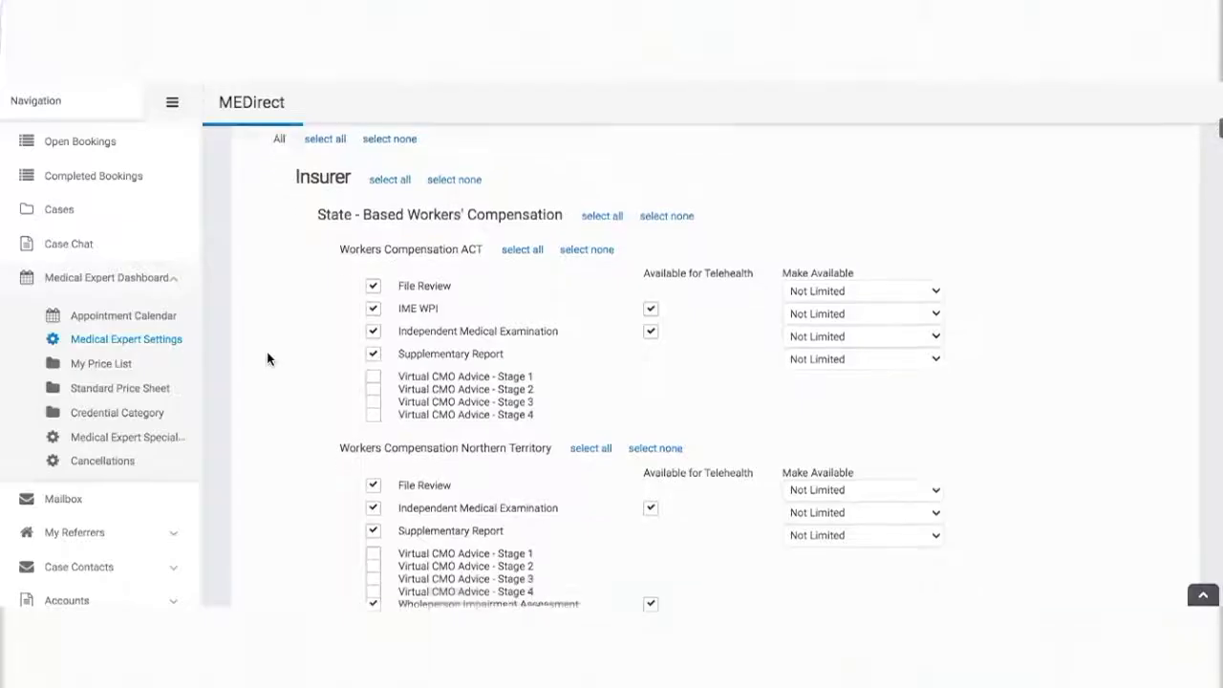
Step: Make the first Workers Compensation Victoria service available 1 week prior
scroll(268, 358, "down", 2)
scroll(267, 359, "down", 2)
scroll(268, 359, "down", 2)
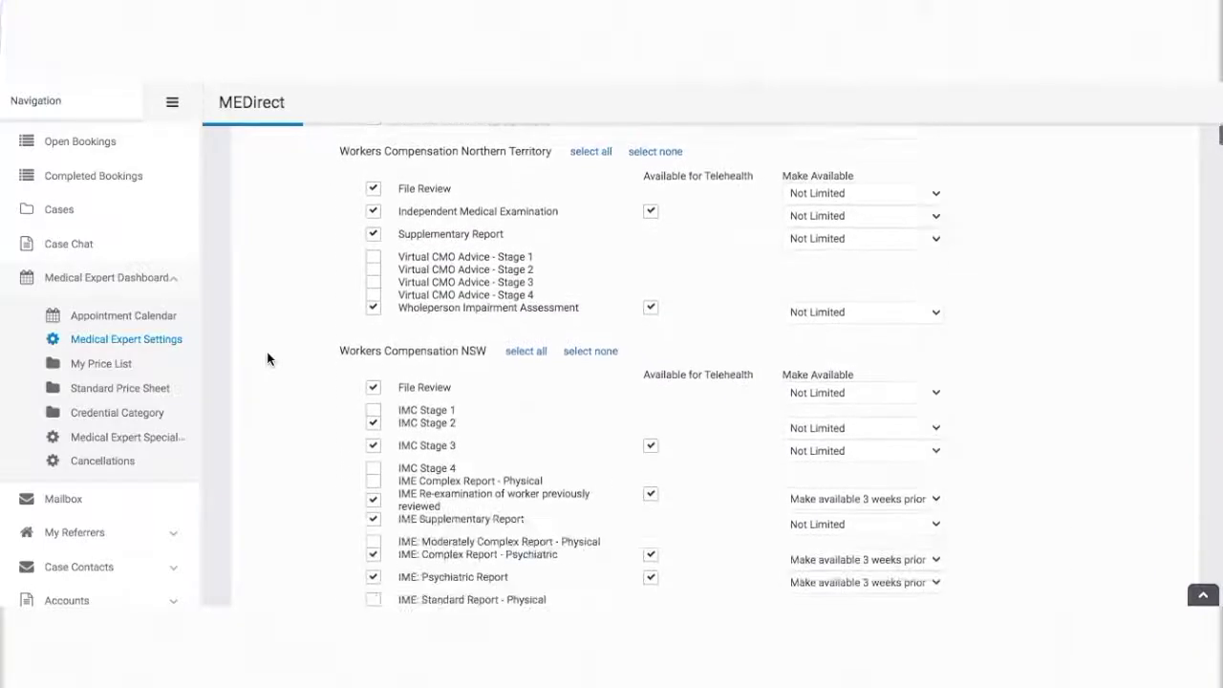
scroll(268, 358, "down", 2)
scroll(267, 358, "down", 2)
scroll(268, 358, "down", 2)
scroll(267, 358, "down", 1)
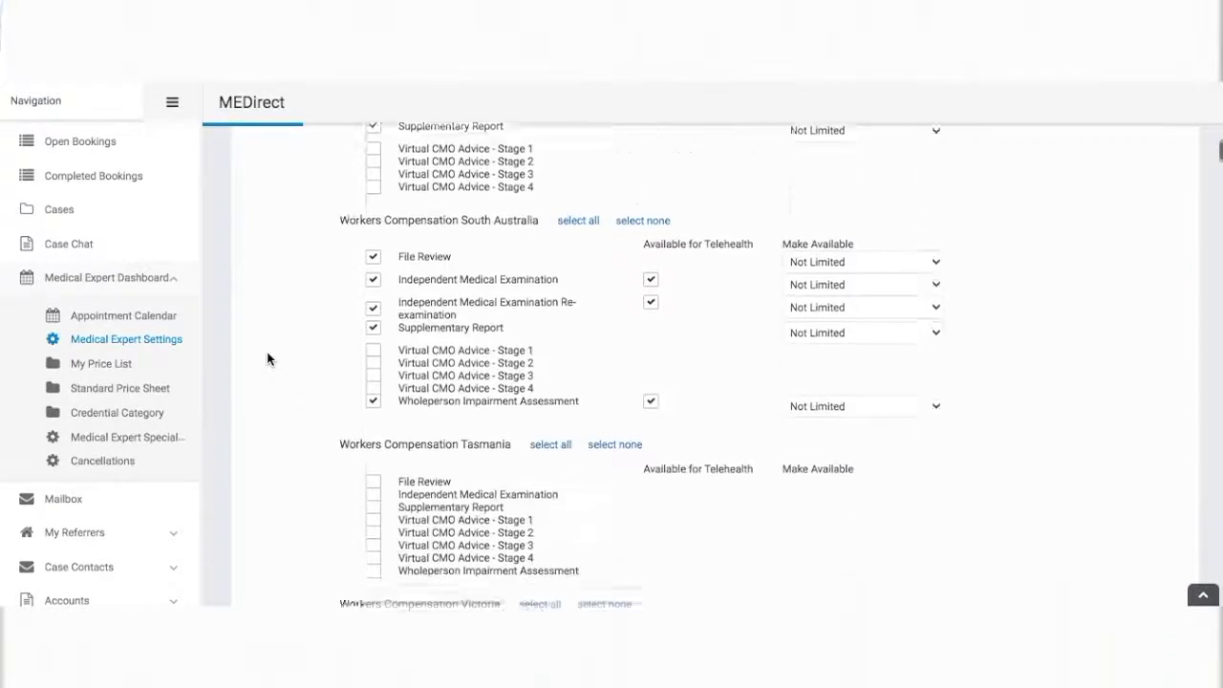
scroll(266, 358, "down", 2)
scroll(267, 358, "down", 2)
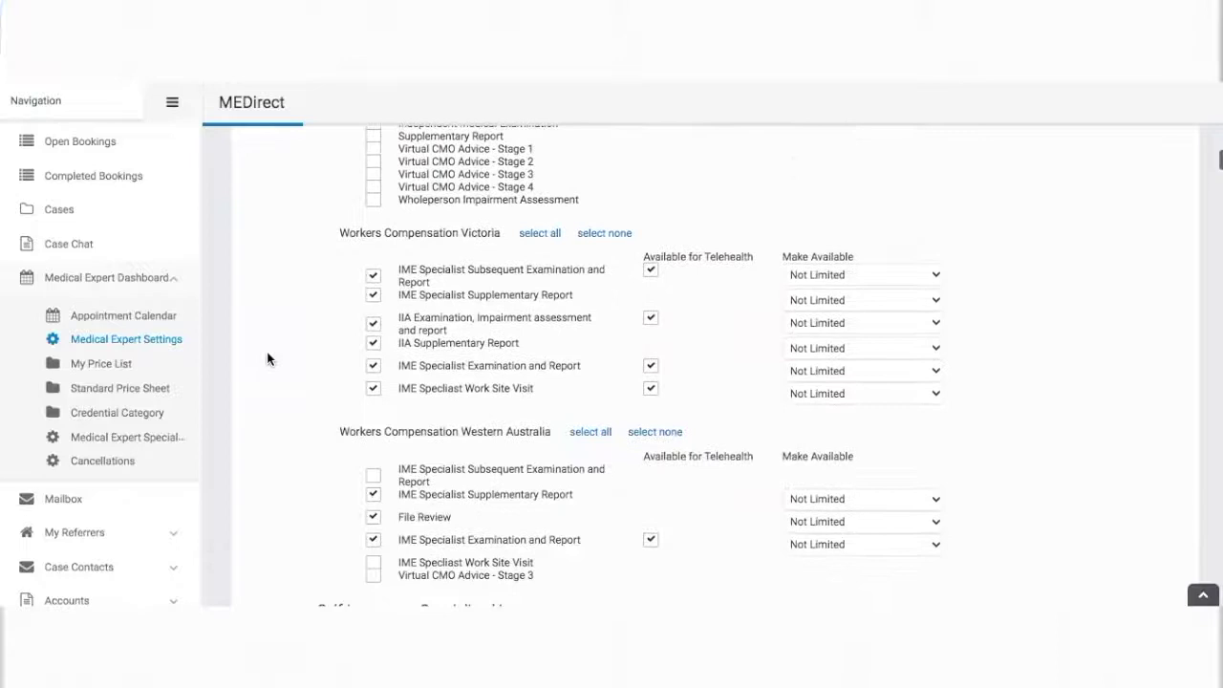
scroll(267, 359, "down", 1)
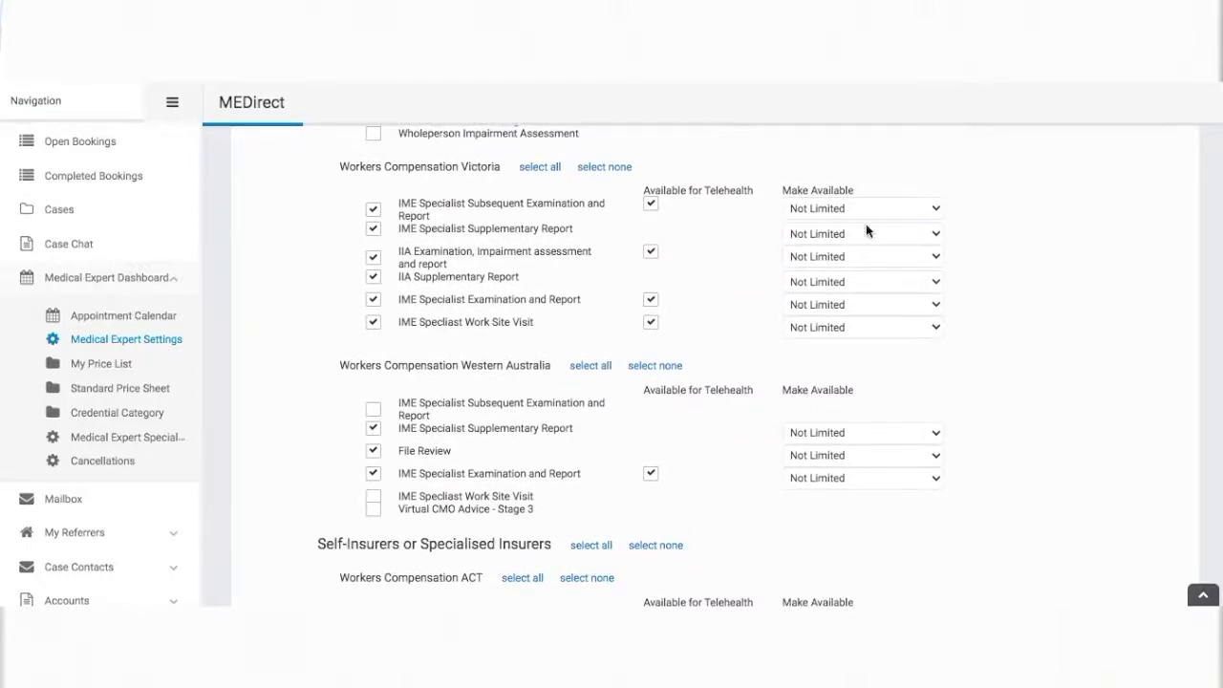
left_click(935, 211)
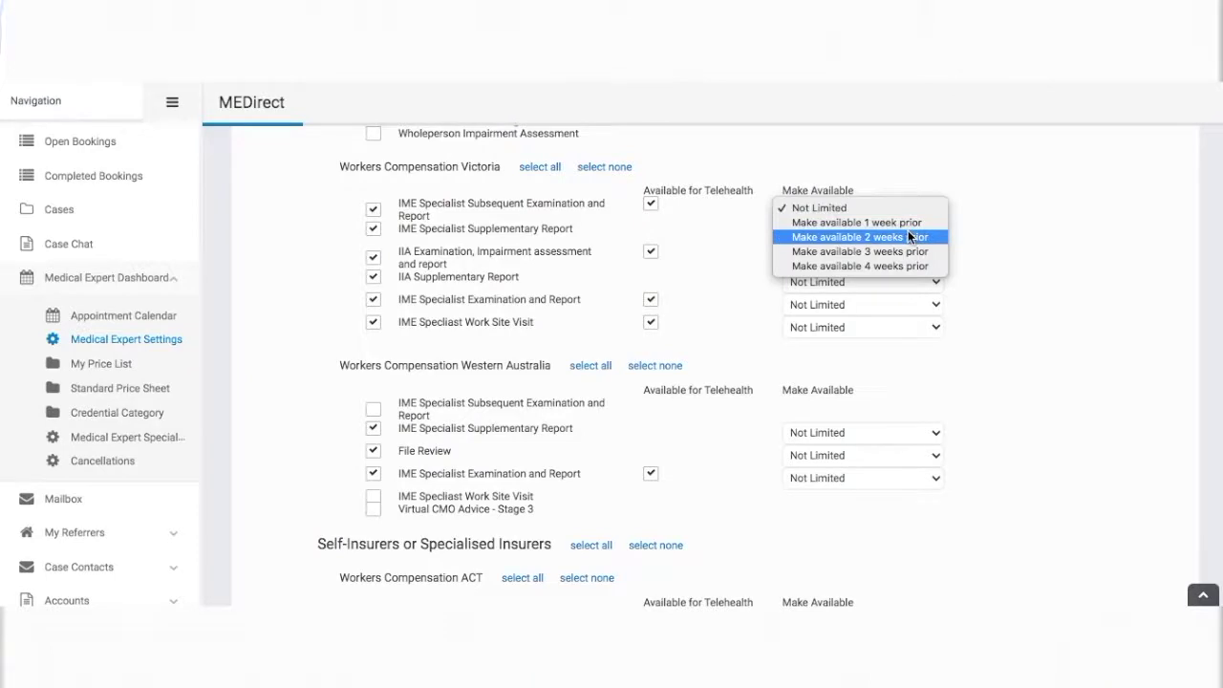
left_click(907, 223)
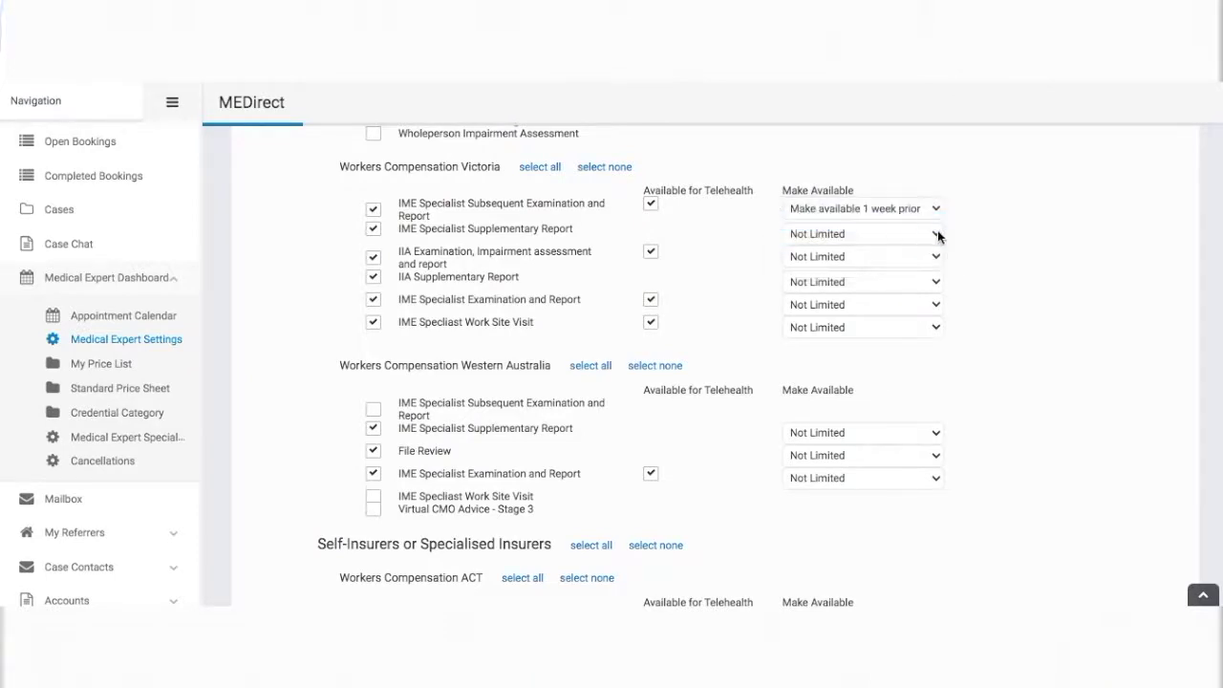
Step: Leave the supplementary report Not Limited and make IIA Examination available 2 weeks prior
left_click(935, 233)
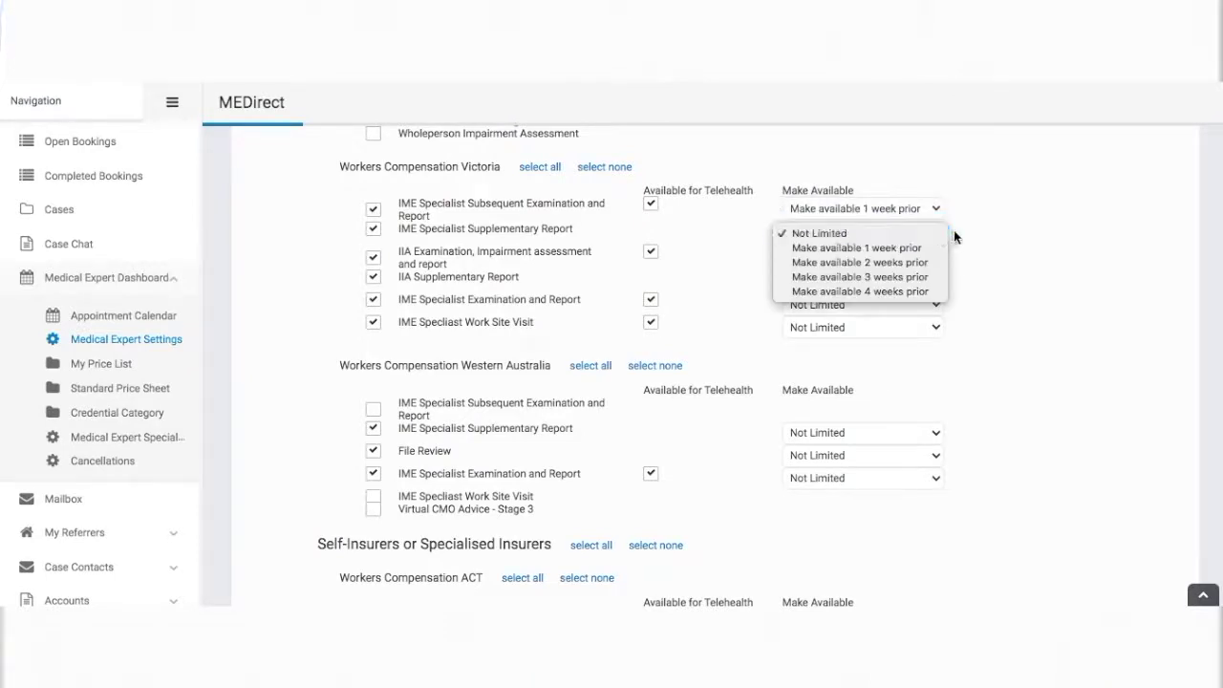
left_click(954, 236)
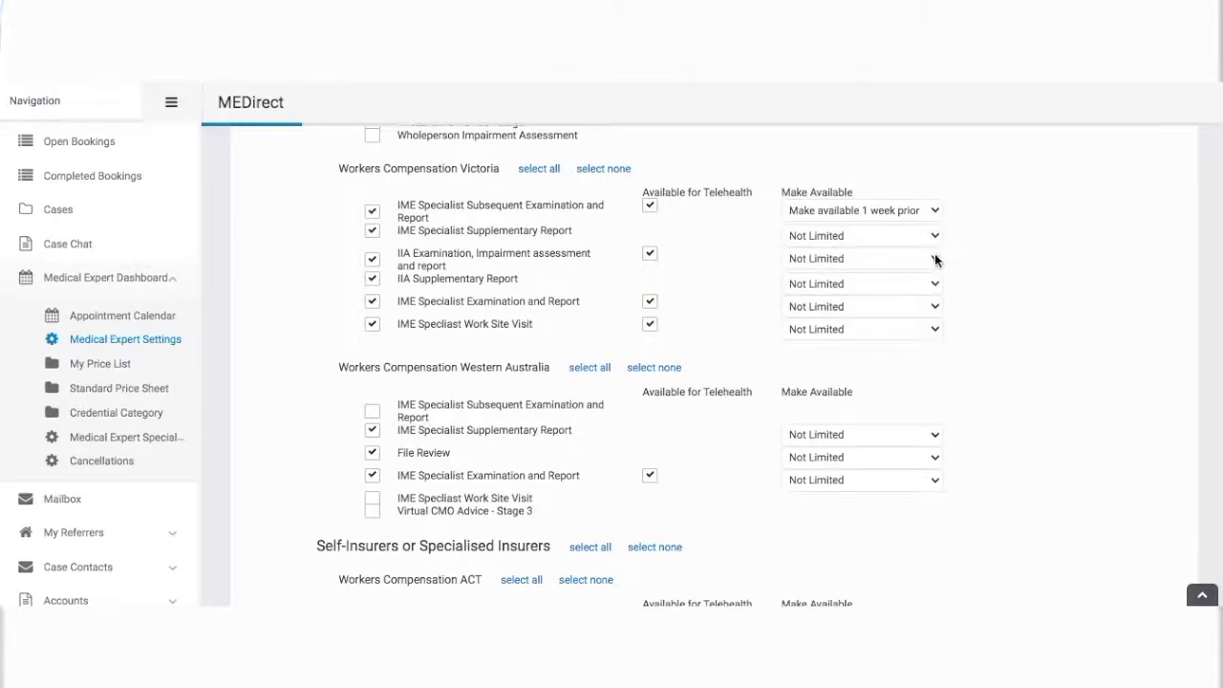
left_click(935, 260)
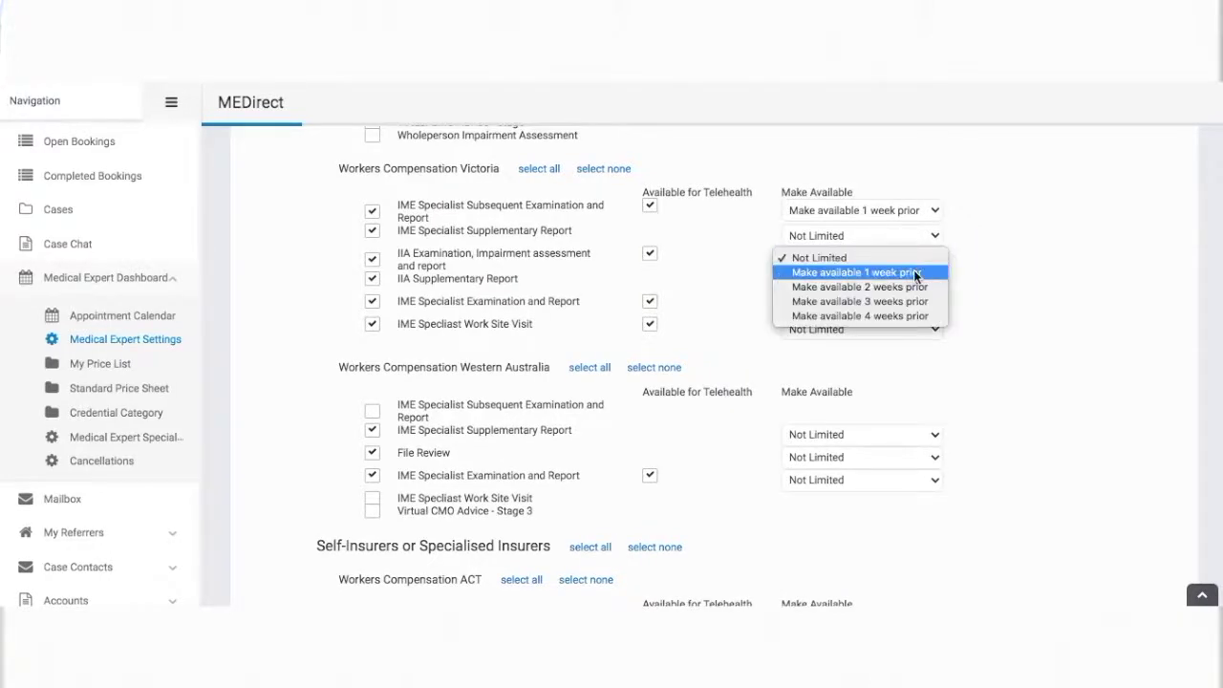
left_click(913, 286)
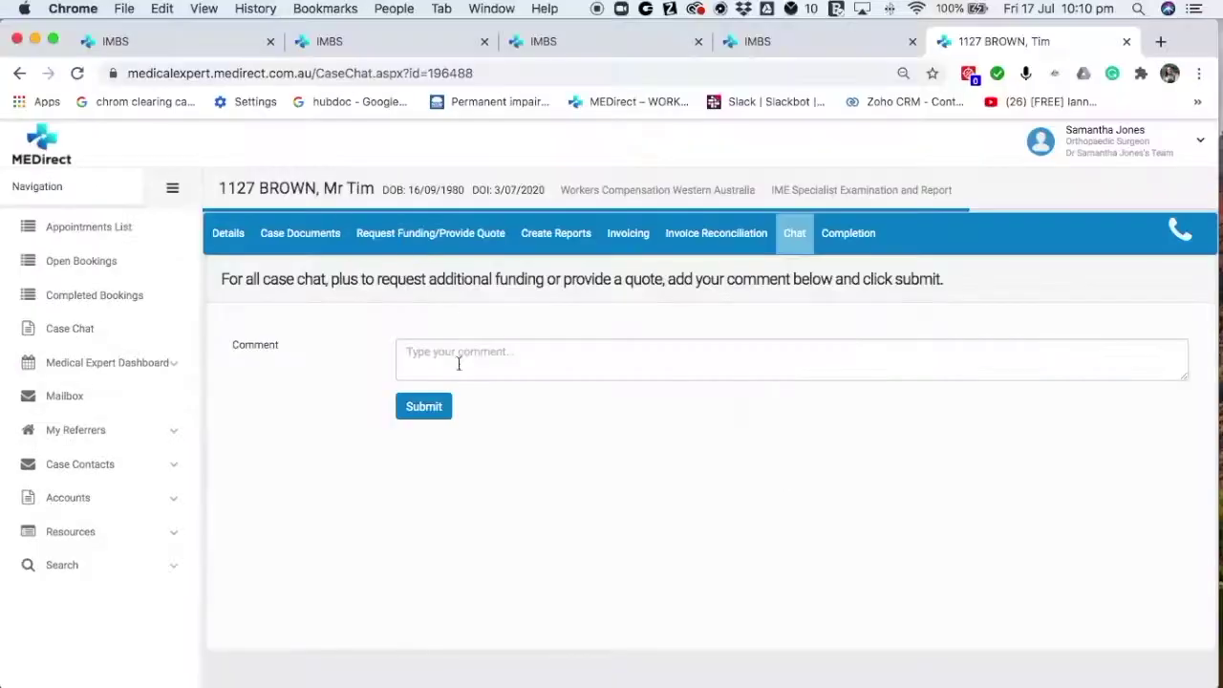
Step: Post a 'Dear…' chat comment requesting $500 +GST, then one asking for the latest MRI
type("Dear")
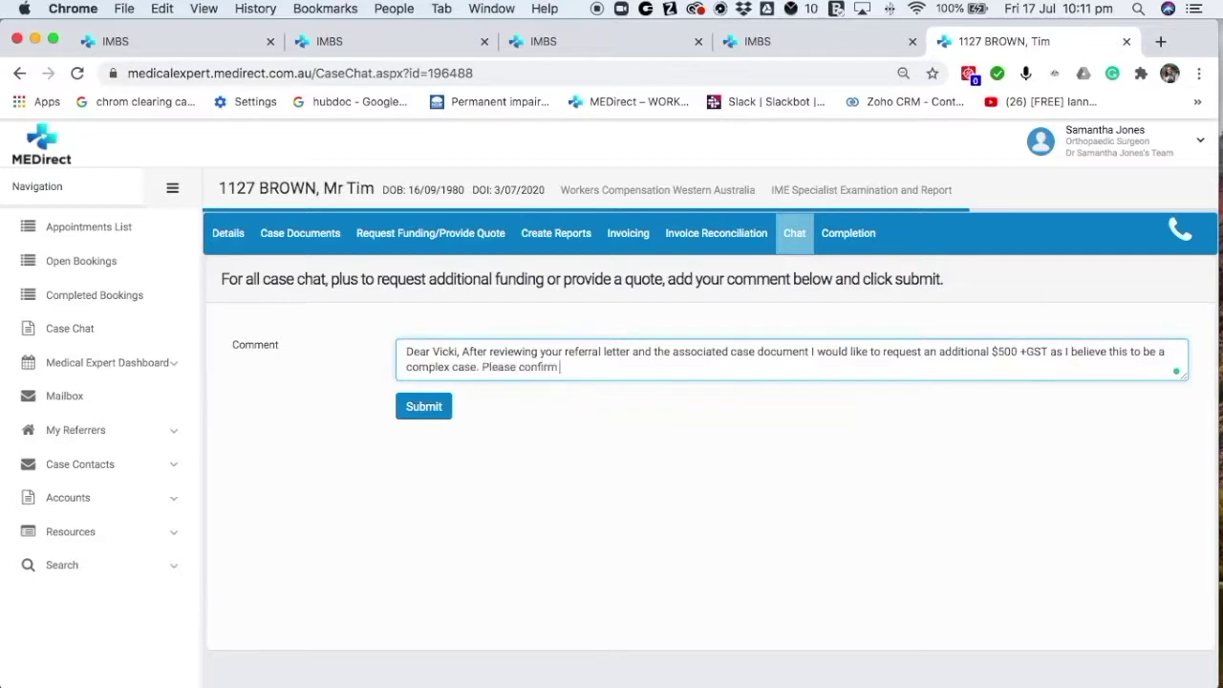
left_click(426, 418)
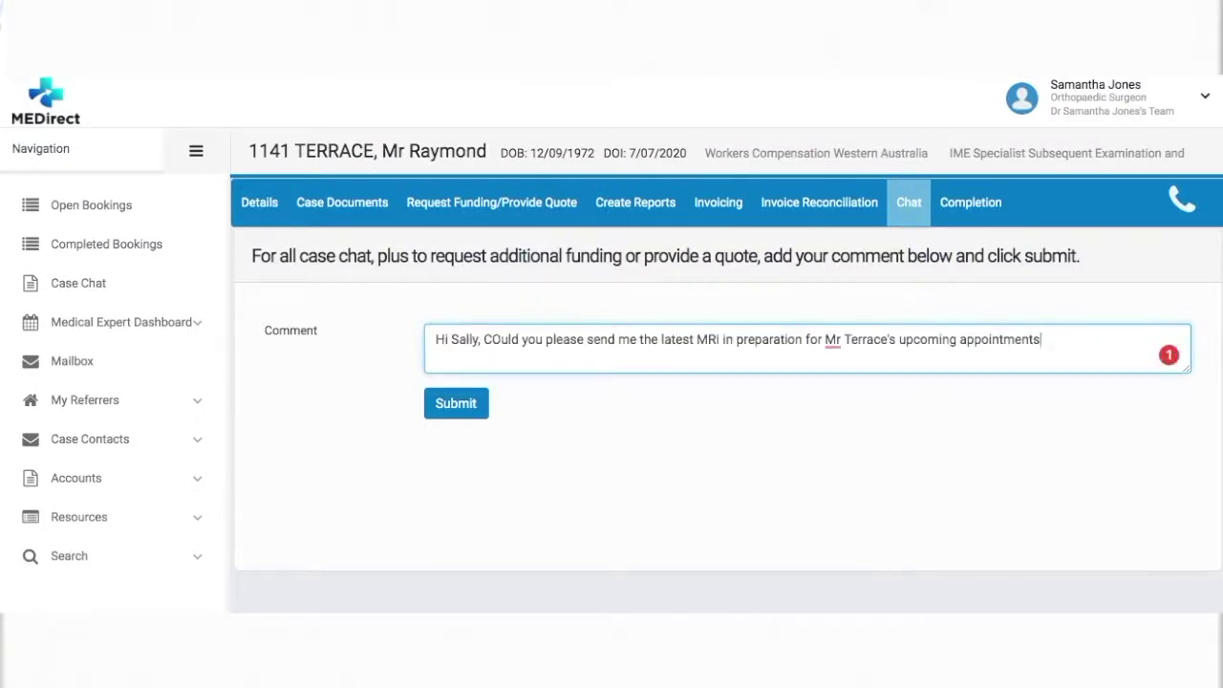
type("?")
left_click(450, 404)
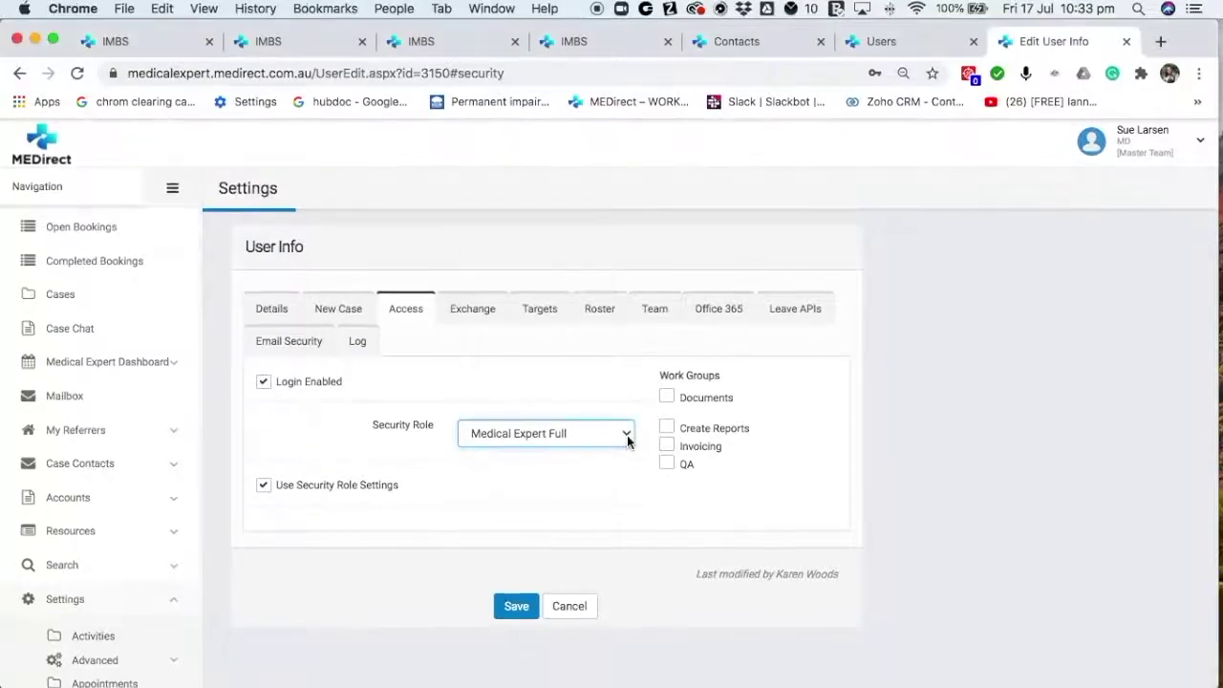
Step: Keep Medical Expert Full in the Security Role list and save the user's access
left_click(627, 440)
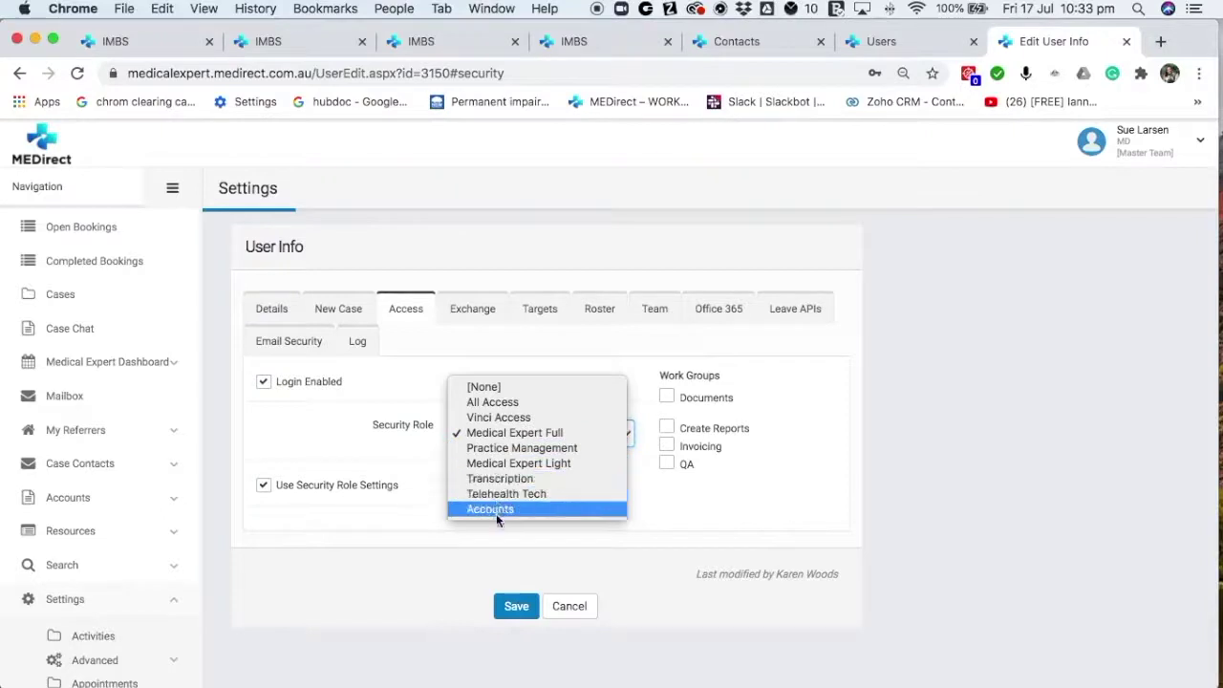
left_click(518, 436)
left_click(511, 606)
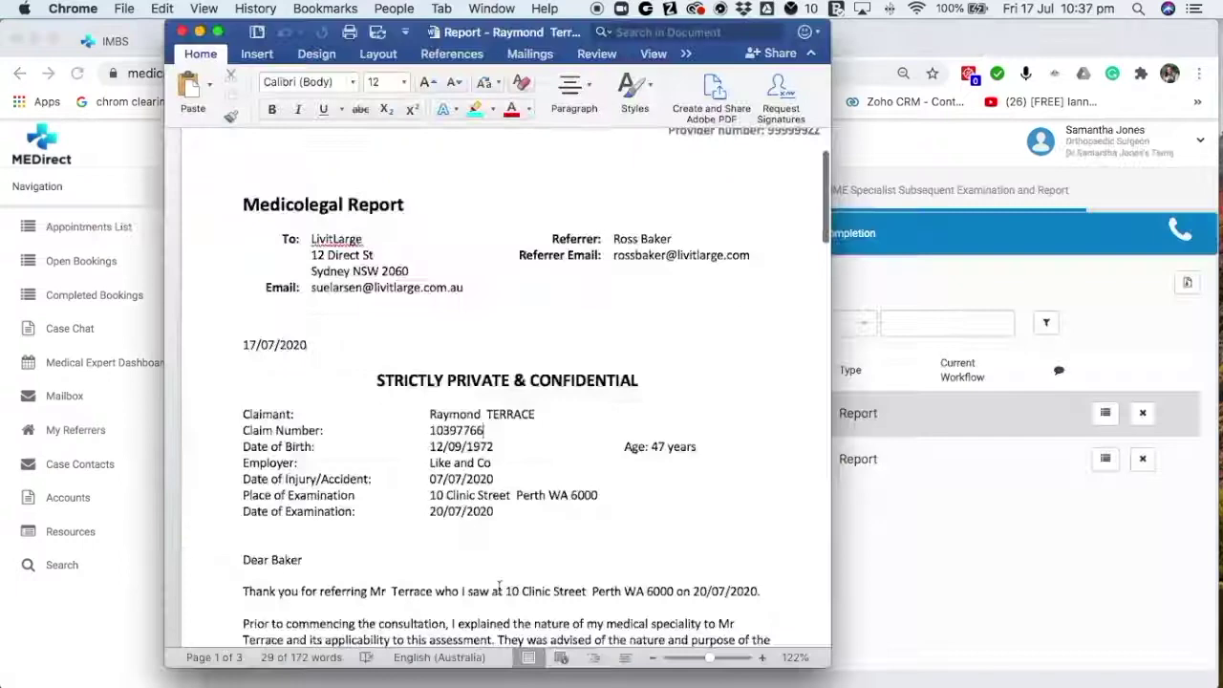
Step: Scroll the Word report down to the BACKGROUND section on page 2
scroll(498, 586, "down", 8)
scroll(445, 581, "down", 5)
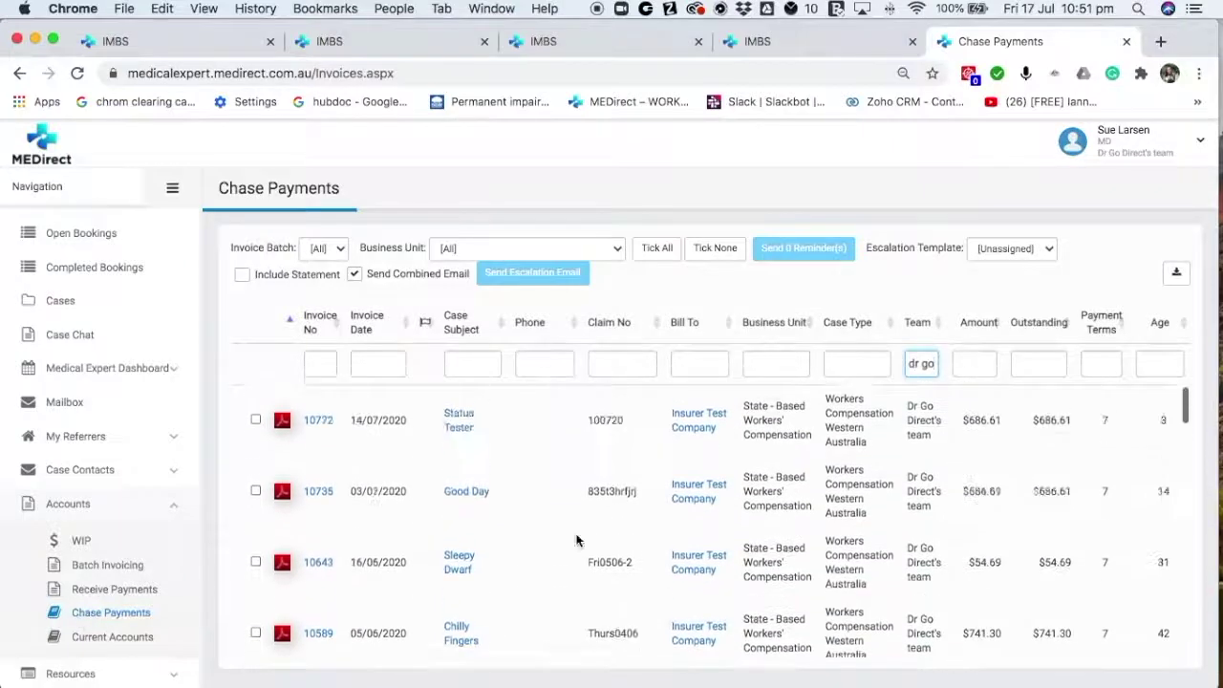
Step: Tick the first Chase Payments invoice, leave Receive Payments method as Cash, then open WIP
left_click(255, 419)
left_click(59, 589)
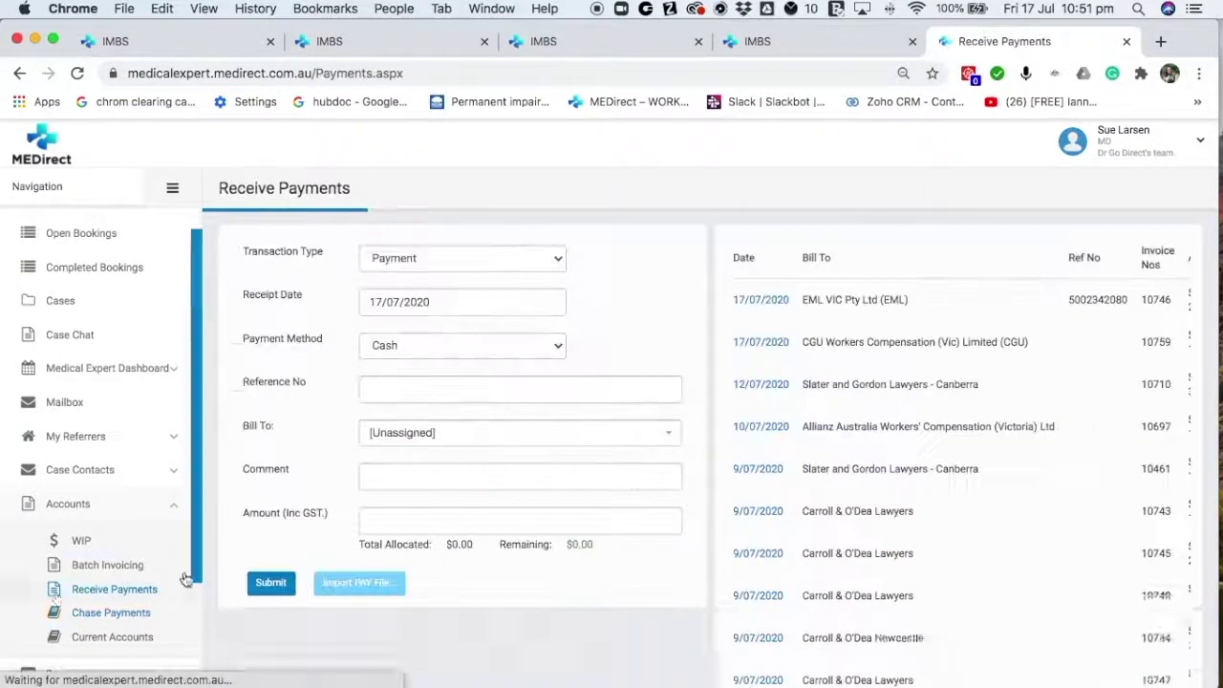
left_click(476, 348)
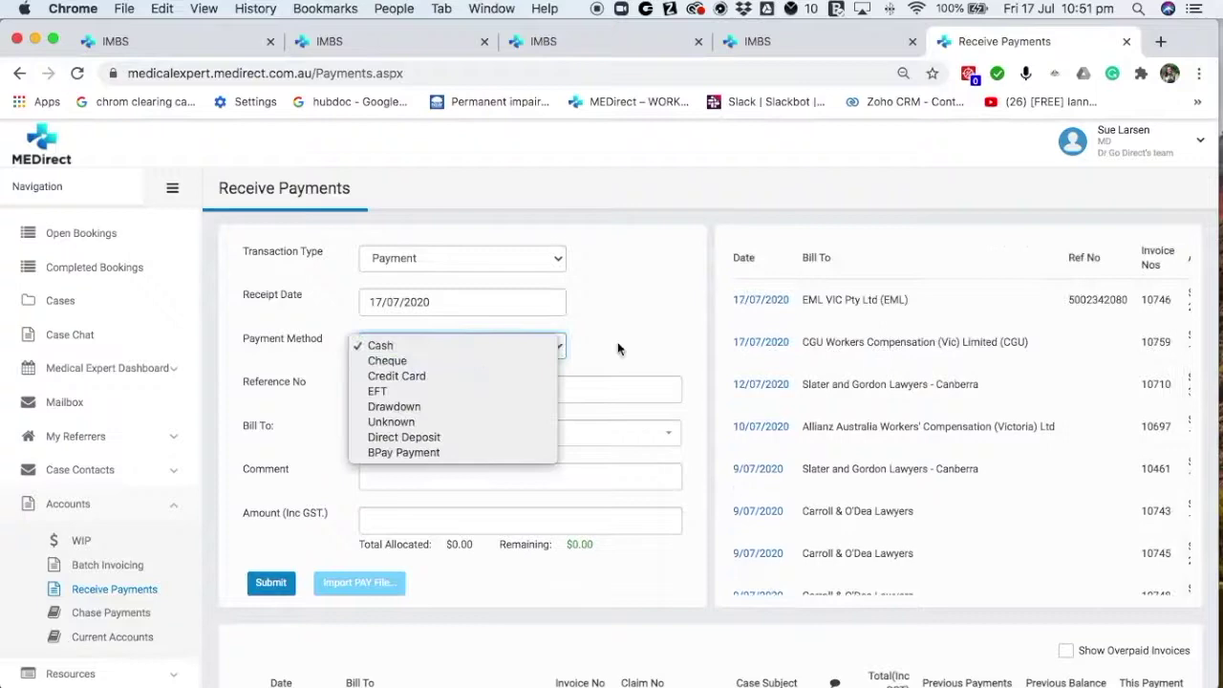
left_click(621, 351)
left_click(81, 540)
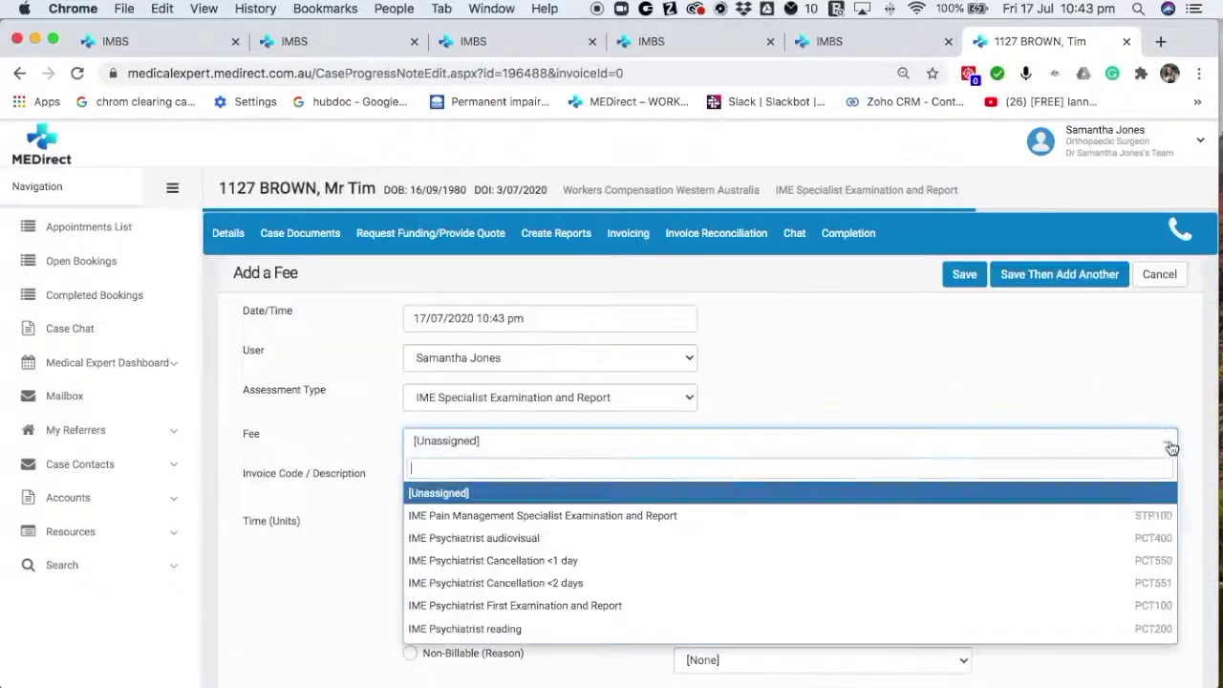
Step: Save the IME Specialist First Examination and Report fee and draft its invoice email with Invoice 10794.docx
scroll(1015, 587, "down", 5)
scroll(736, 583, "down", 2)
left_click(563, 543)
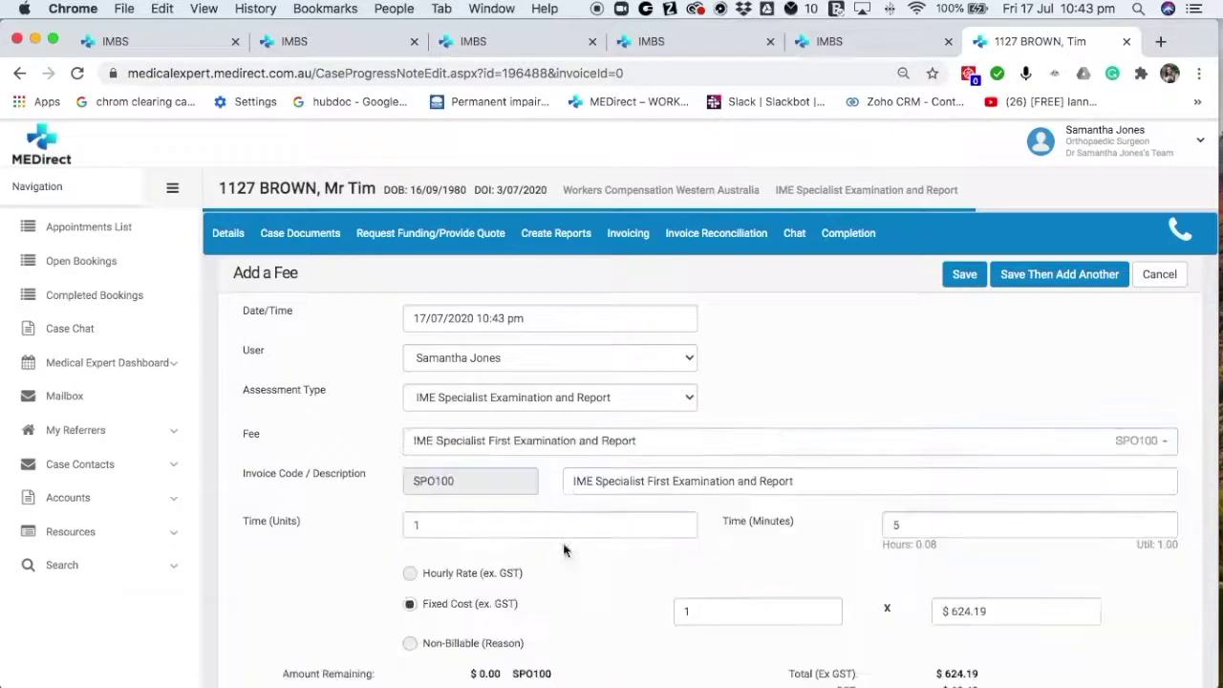
left_click(963, 276)
left_click(799, 612)
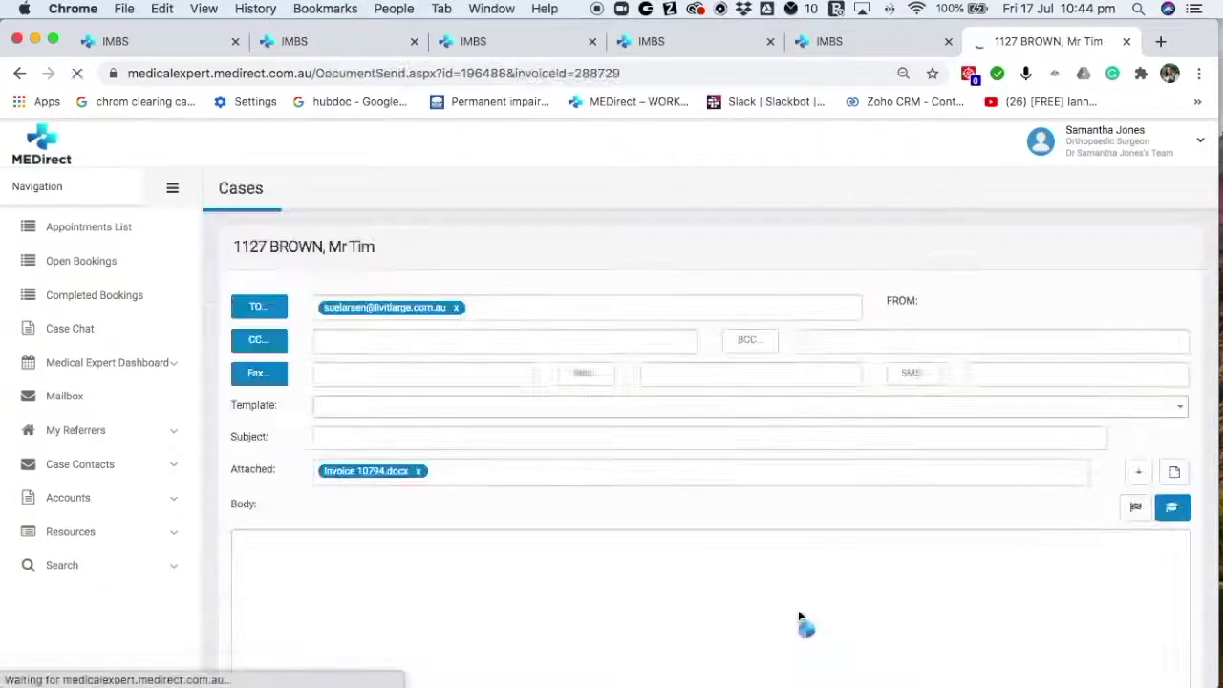
scroll(926, 625, "down", 2)
scroll(908, 633, "down", 5)
scroll(868, 569, "down", 2)
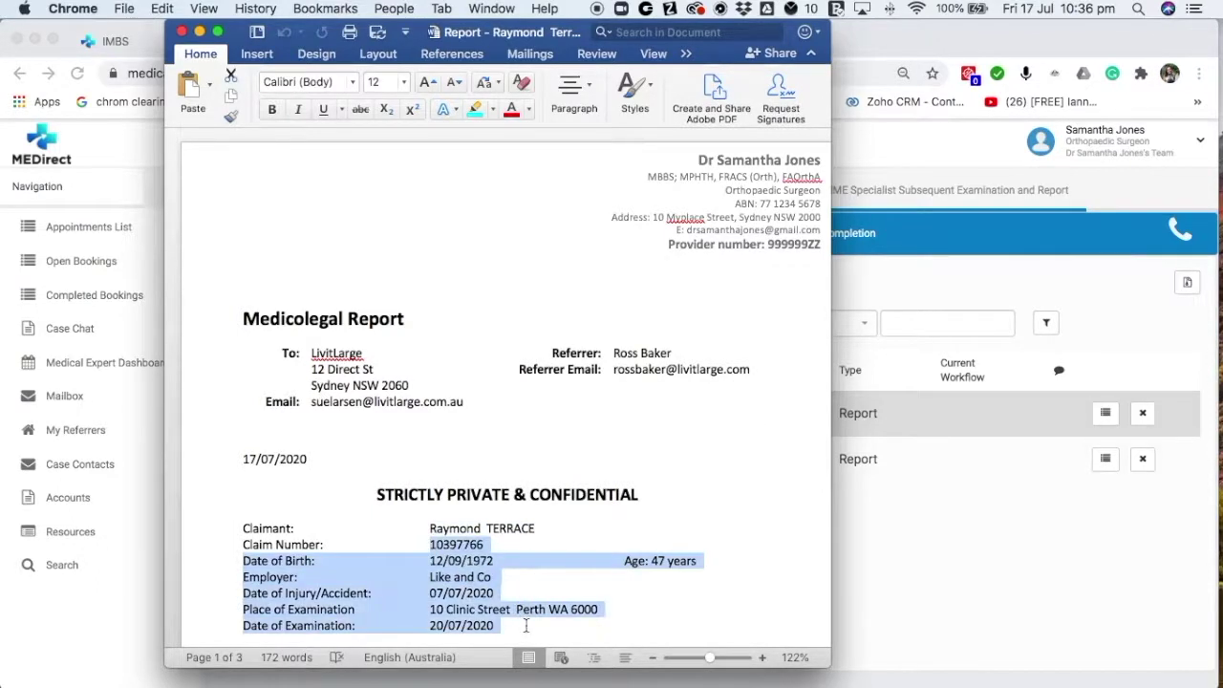
Step: Scroll through the Word report's consultation paragraphs to the empty BACKGROUND section on page two
scroll(657, 609, "down", 1)
scroll(656, 609, "down", 2)
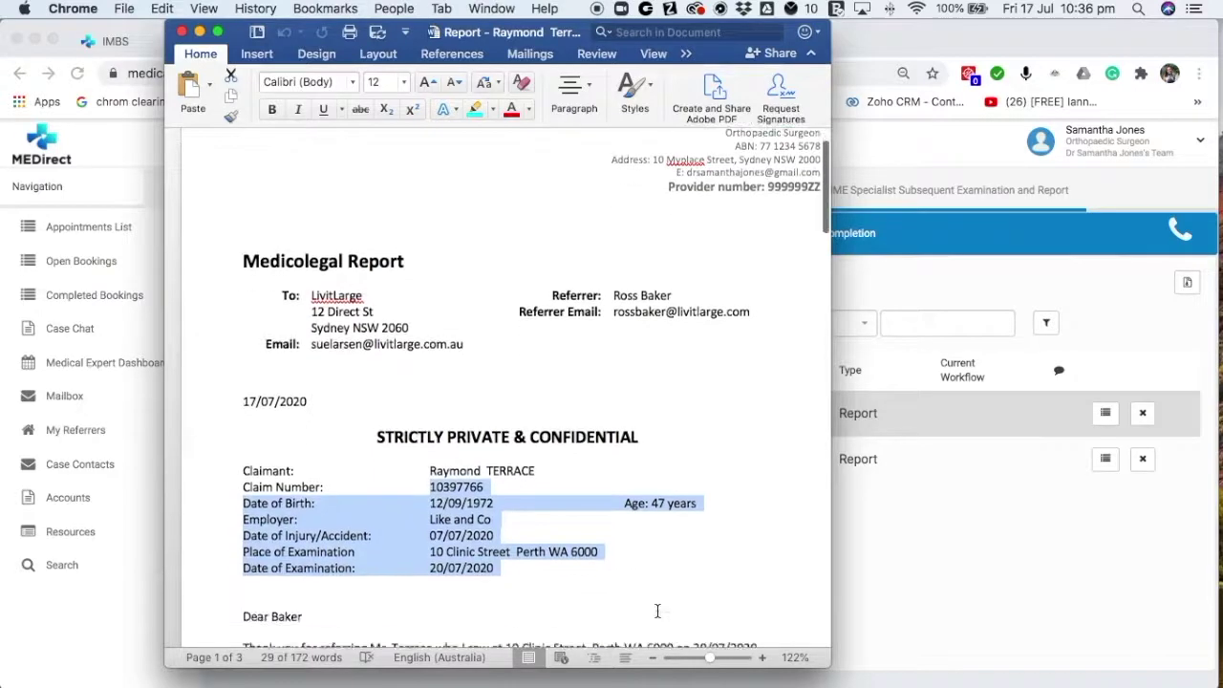
scroll(656, 610, "down", 2)
scroll(656, 610, "down", 2)
scroll(657, 609, "down", 1)
scroll(656, 610, "down", 1)
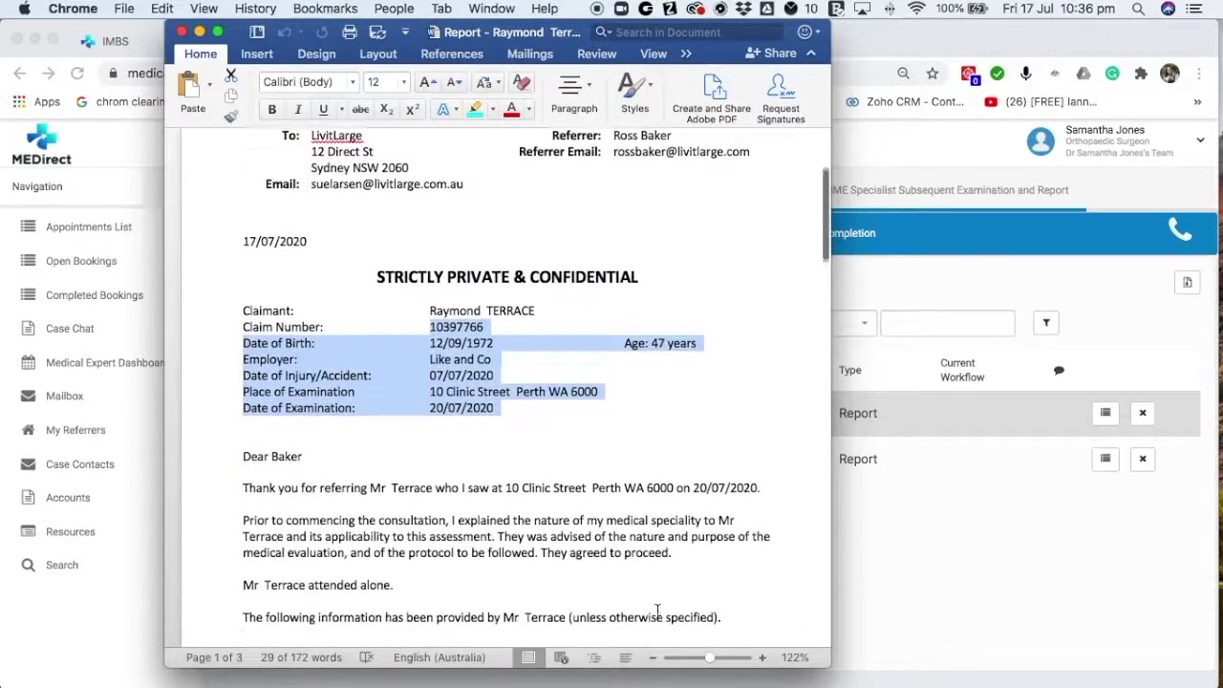
scroll(656, 609, "down", 2)
scroll(656, 610, "down", 2)
scroll(656, 610, "down", 5)
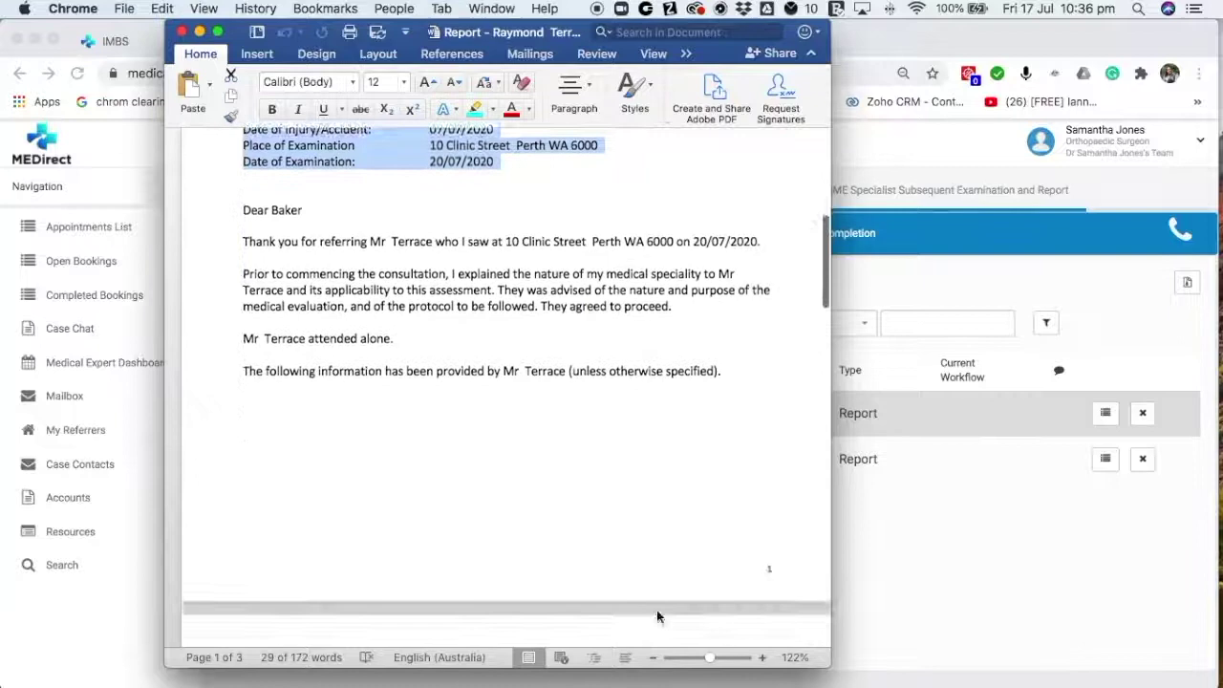
scroll(656, 610, "down", 2)
scroll(656, 610, "down", 1)
scroll(656, 609, "down", 4)
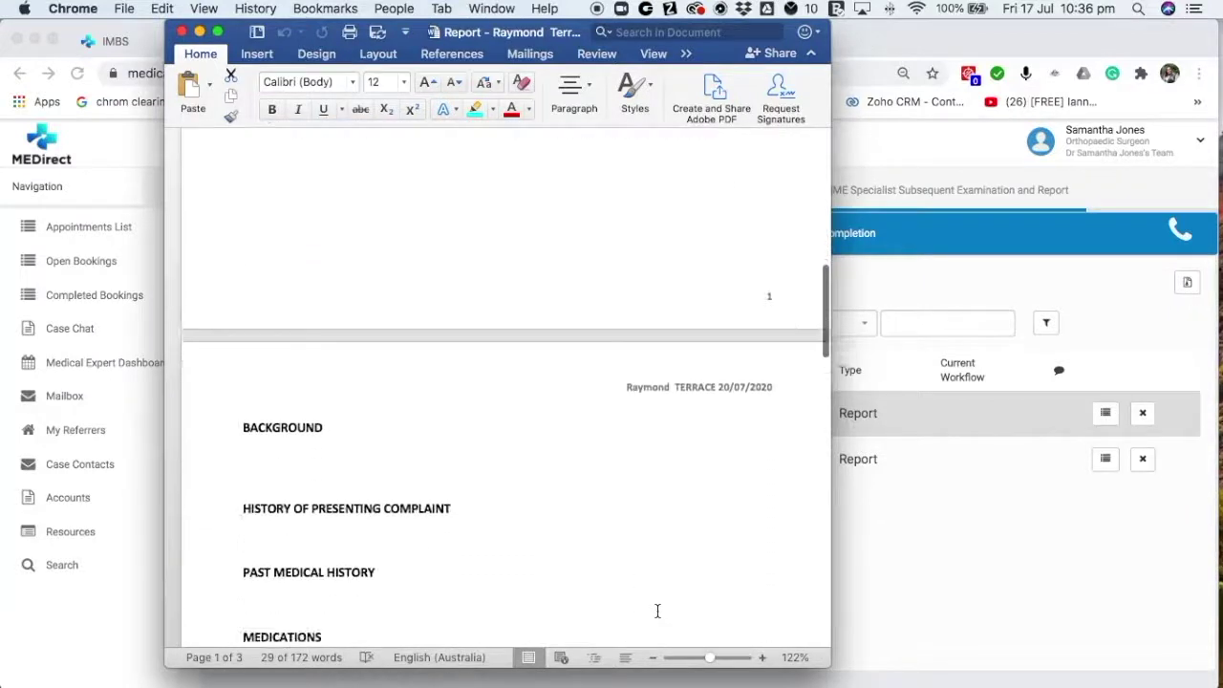
scroll(656, 609, "down", 4)
scroll(656, 609, "down", 1)
scroll(656, 609, "down", 6)
scroll(656, 610, "down", 1)
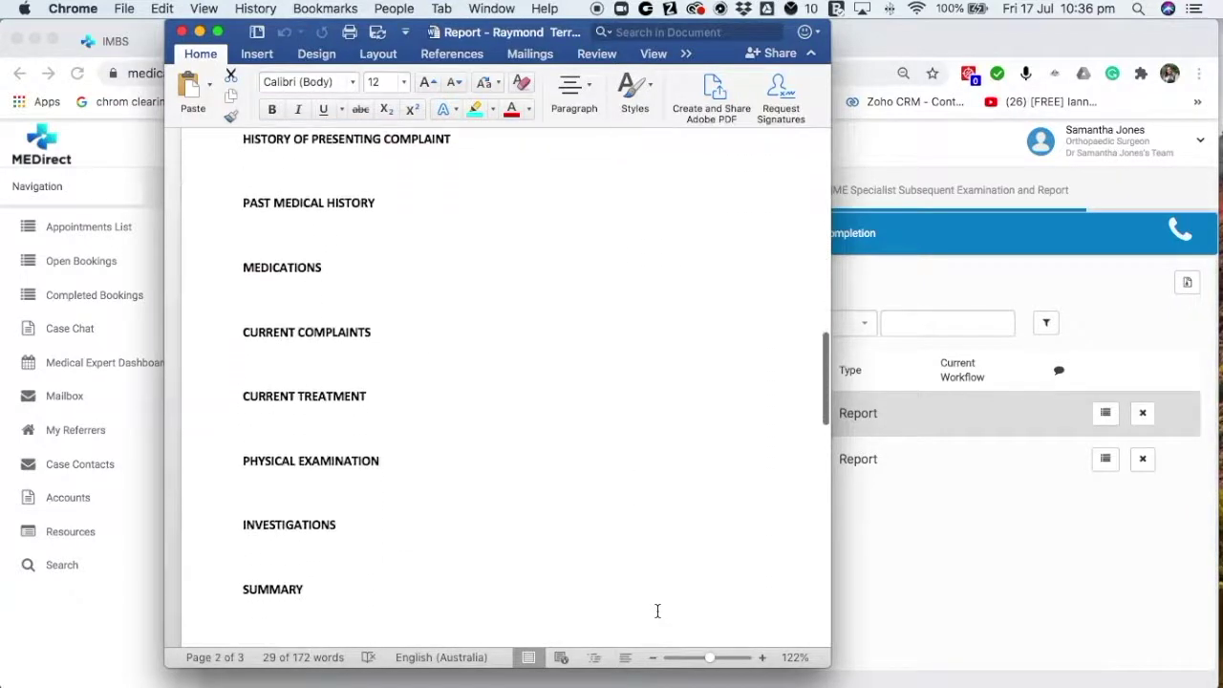
scroll(656, 610, "down", 5)
scroll(657, 611, "down", 4)
scroll(657, 610, "down", 2)
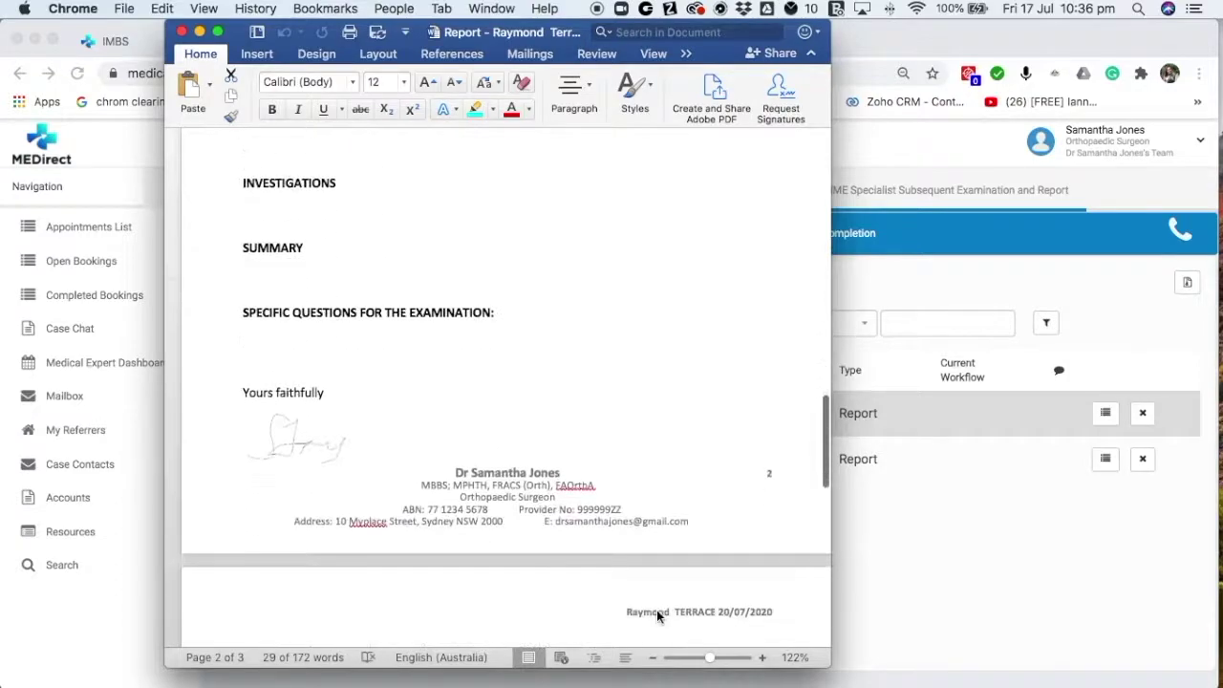
scroll(656, 609, "up", 5)
scroll(656, 609, "up", 12)
scroll(656, 609, "up", 5)
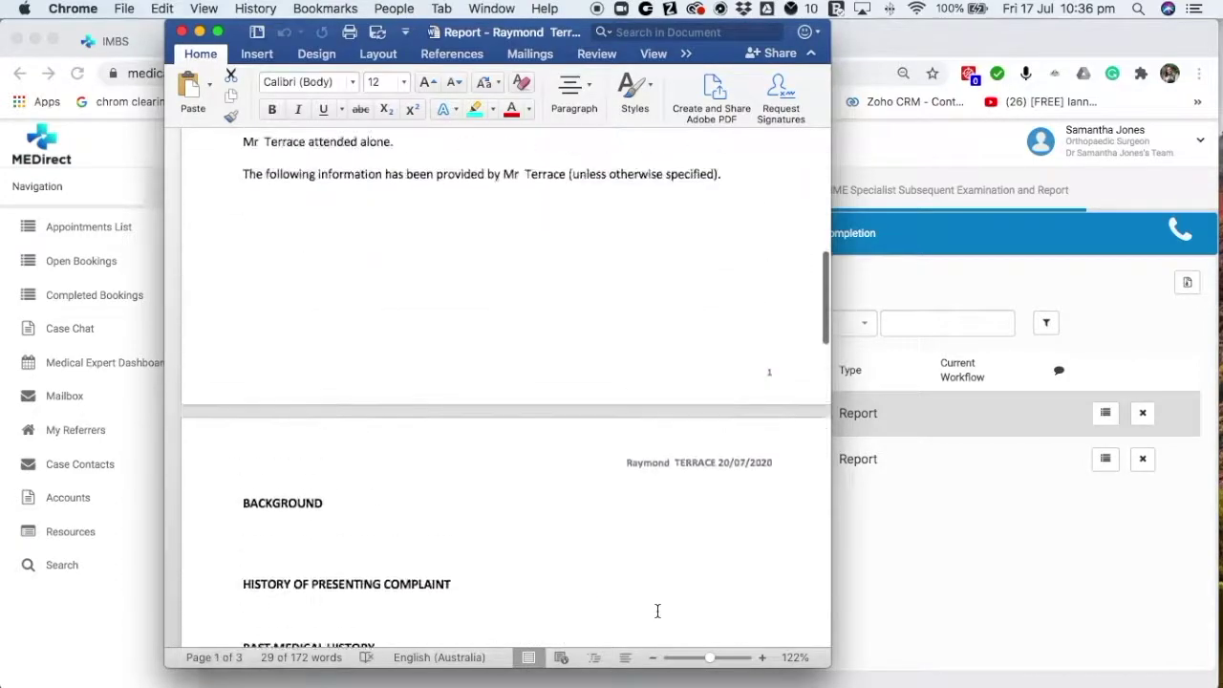